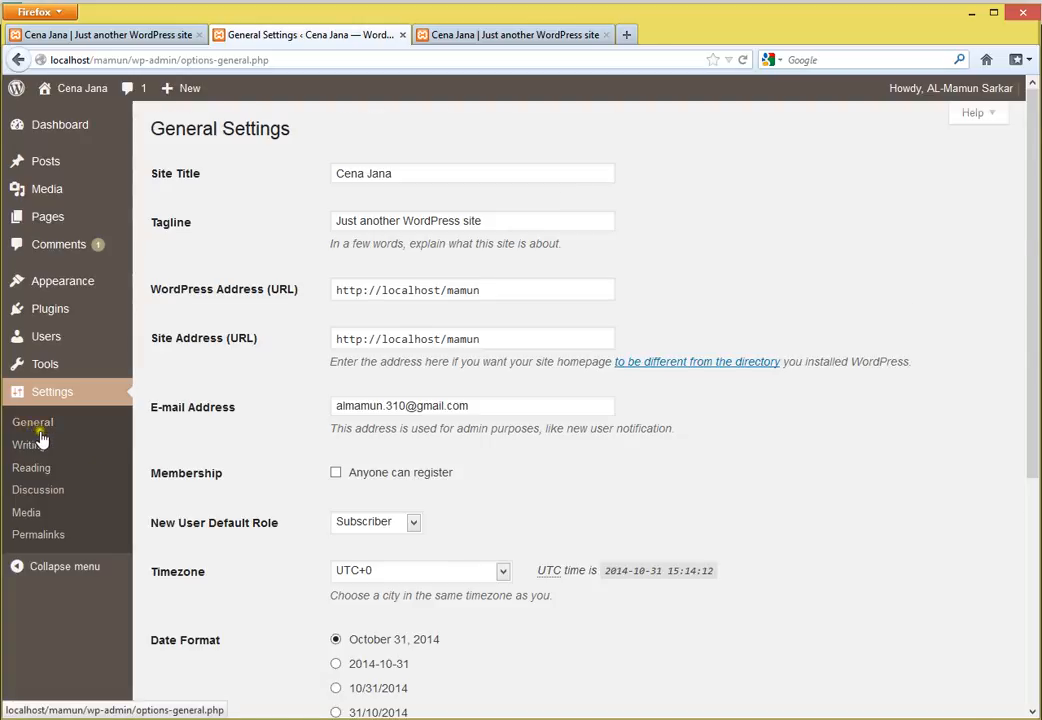
Step: Reopen the General Settings page and look over its available fields
scroll(581, 548, down, 5)
scroll(581, 543, up, 5)
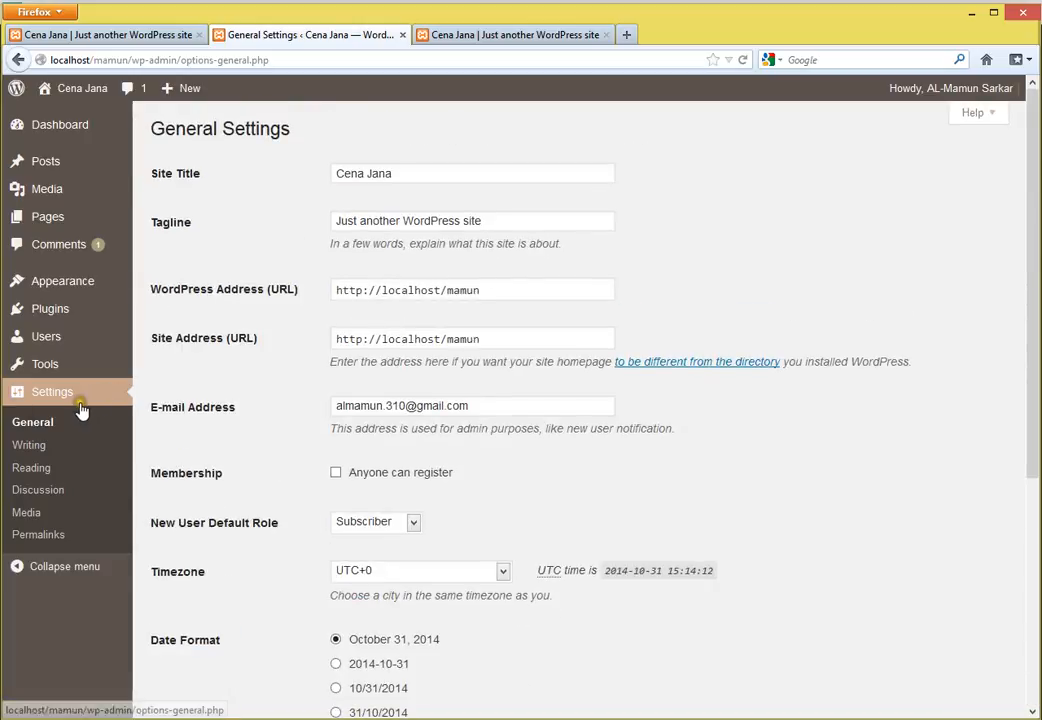
click(38, 428)
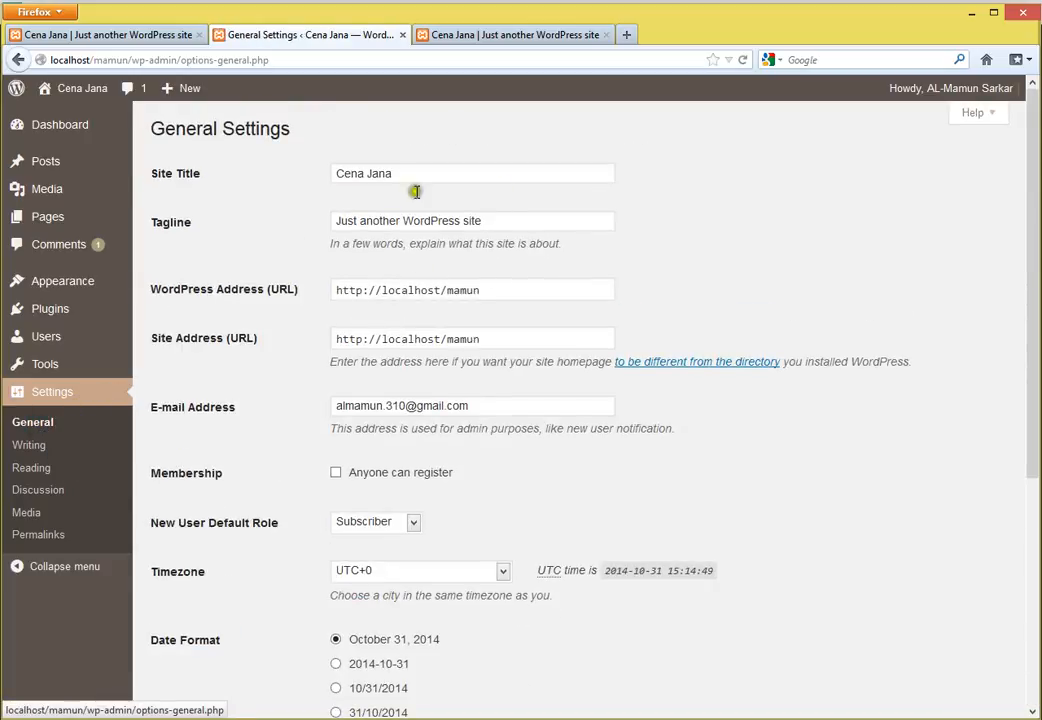
scroll(700, 462, down, 4)
scroll(700, 466, up, 2)
scroll(700, 468, up, 3)
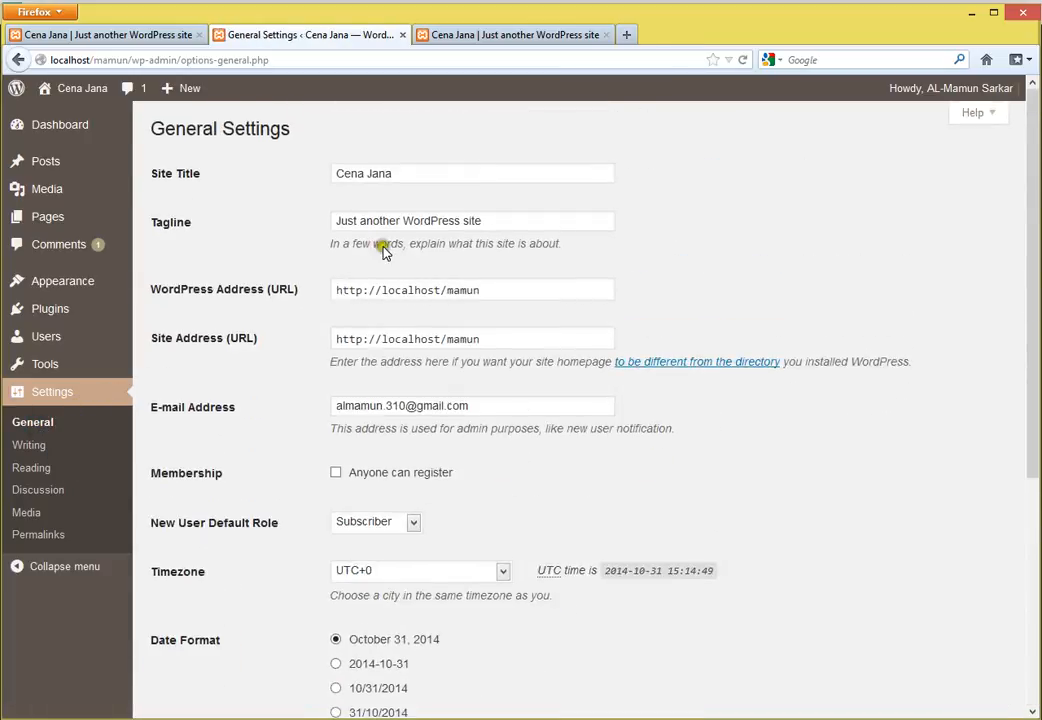
Step: Change the site title to "Bangladesh" and save the general settings
drag(392, 174, 283, 176)
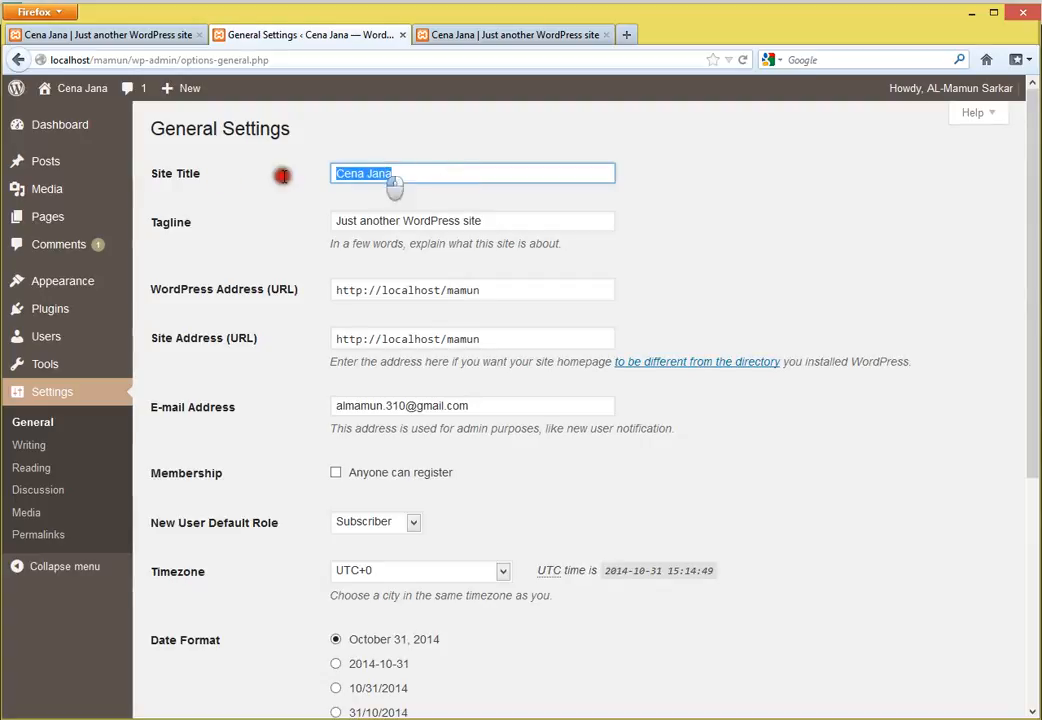
click(477, 36)
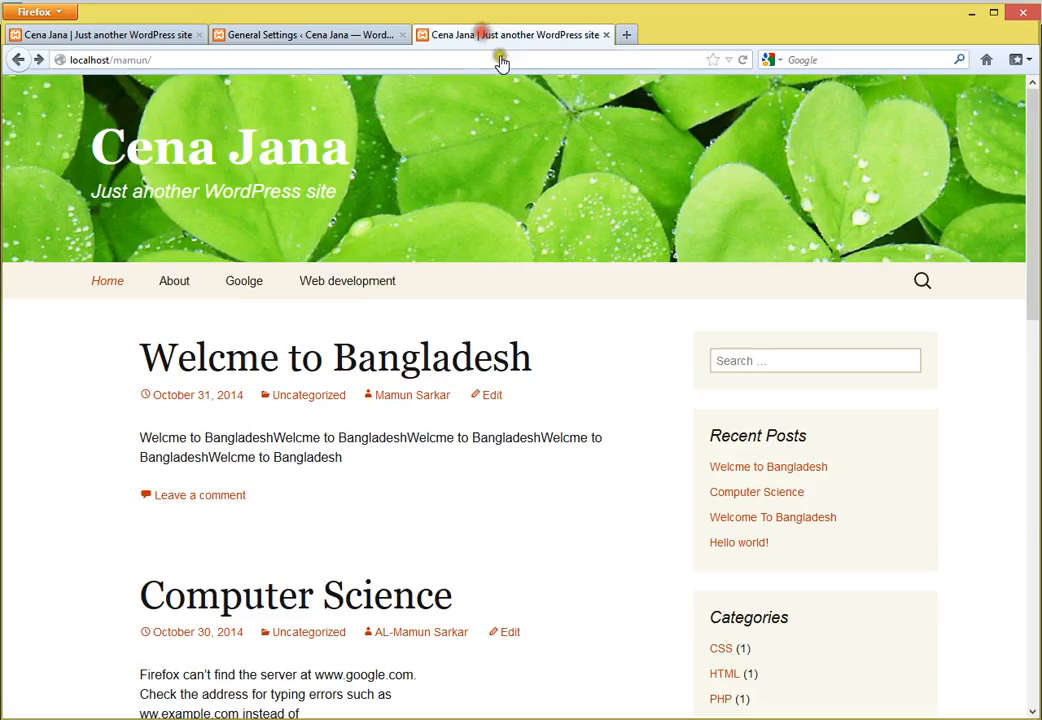
click(742, 60)
click(342, 37)
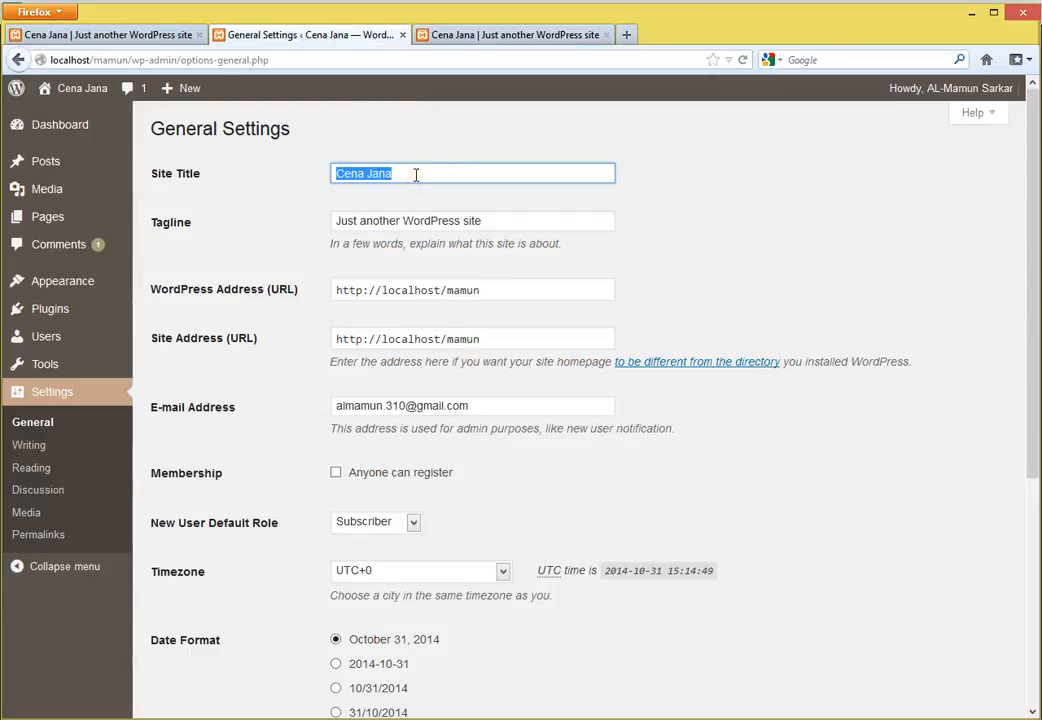
text(Bangh)
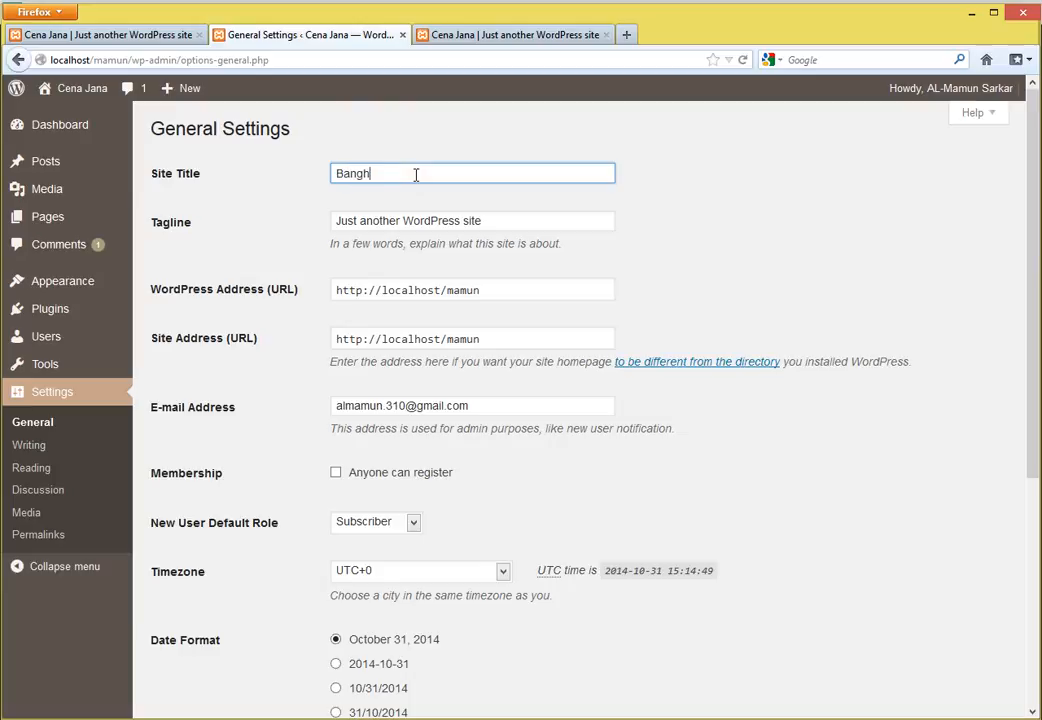
text(ladesh)
scroll(356, 465, down, 5)
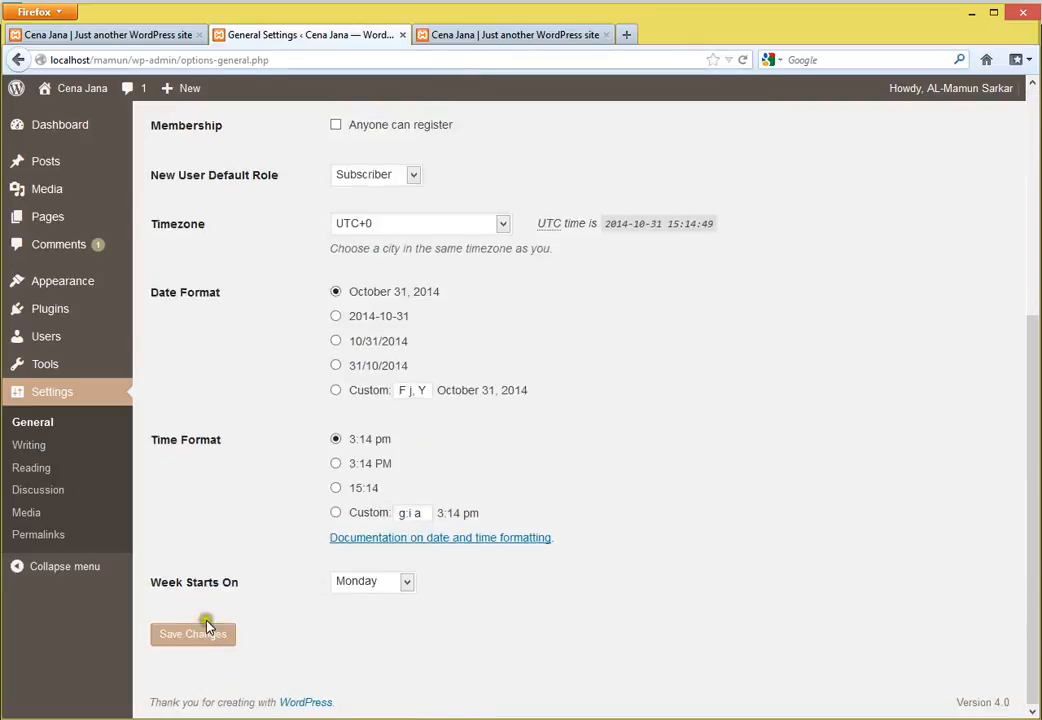
click(184, 635)
Step: Reload the site's front page to check its header title, and return to the General Settings page
click(505, 35)
click(742, 60)
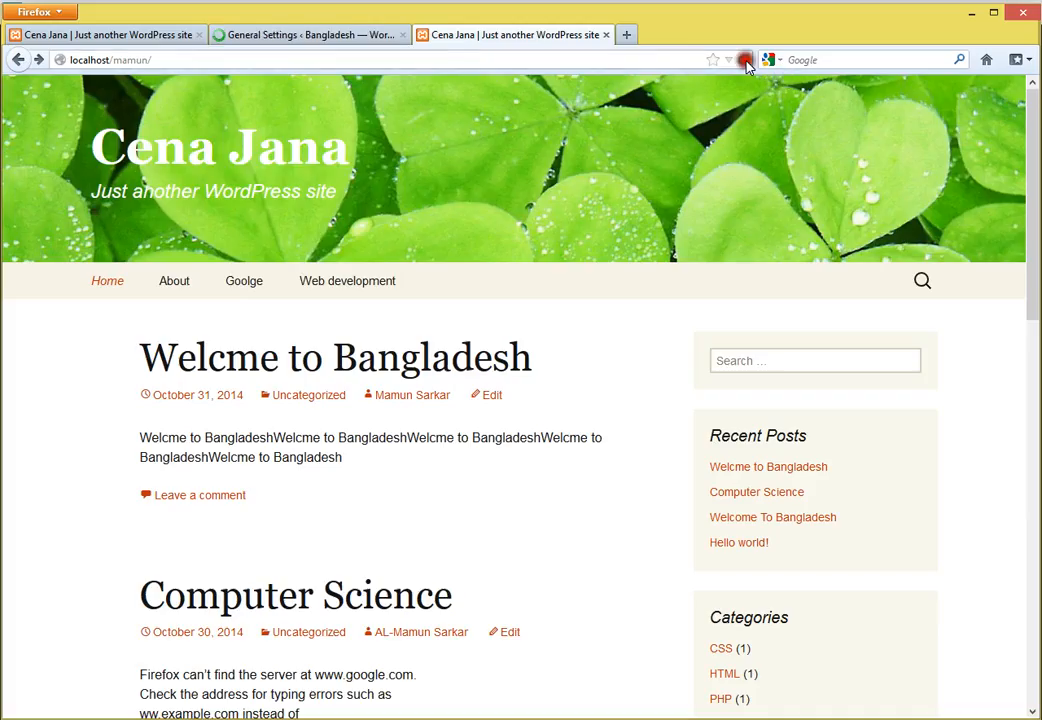
click(295, 37)
scroll(495, 356, down, 3)
scroll(505, 305, up, 3)
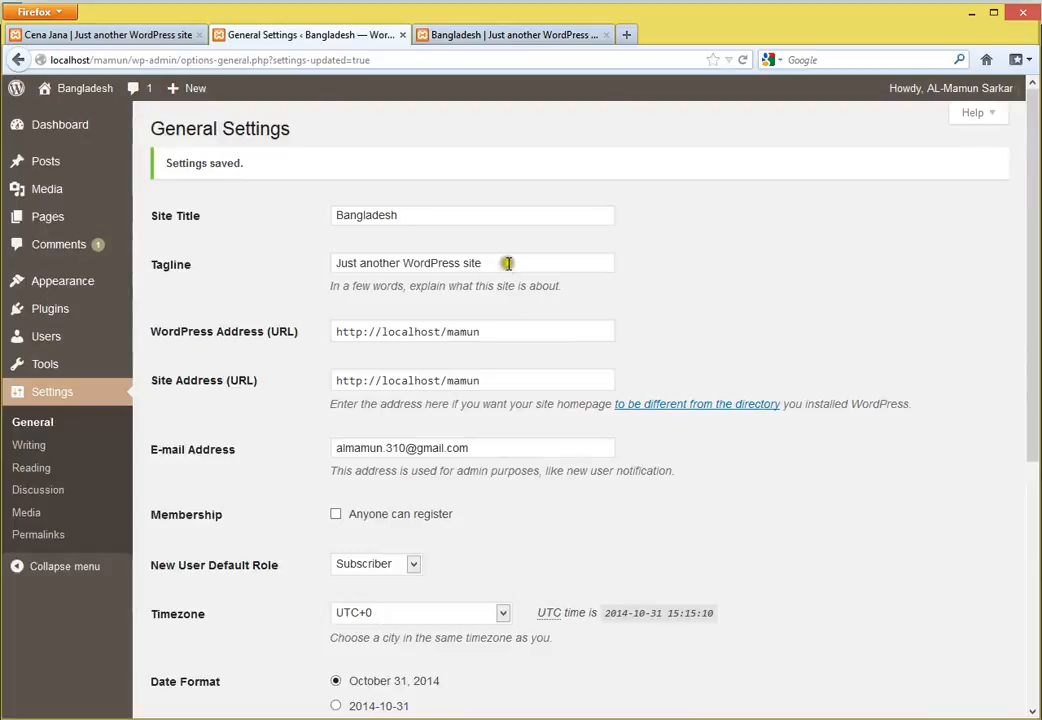
Step: Compare the tagline with the site header and replace it with "Welcome to Bangladesh"
drag(507, 263, 322, 283)
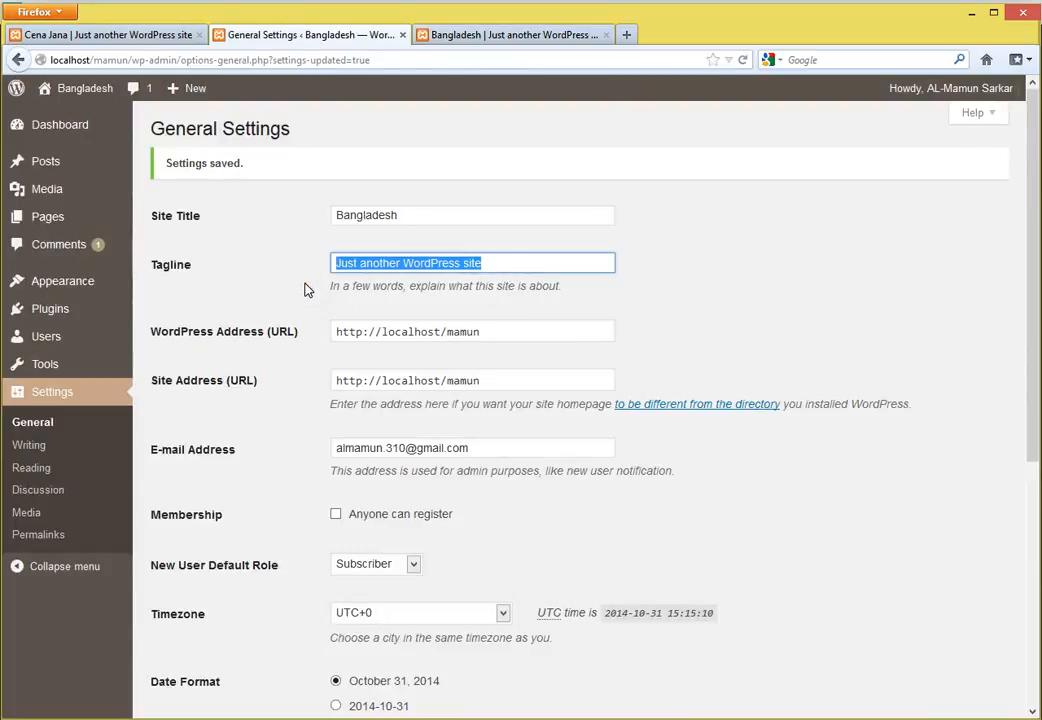
key(BackSpace)
click(472, 37)
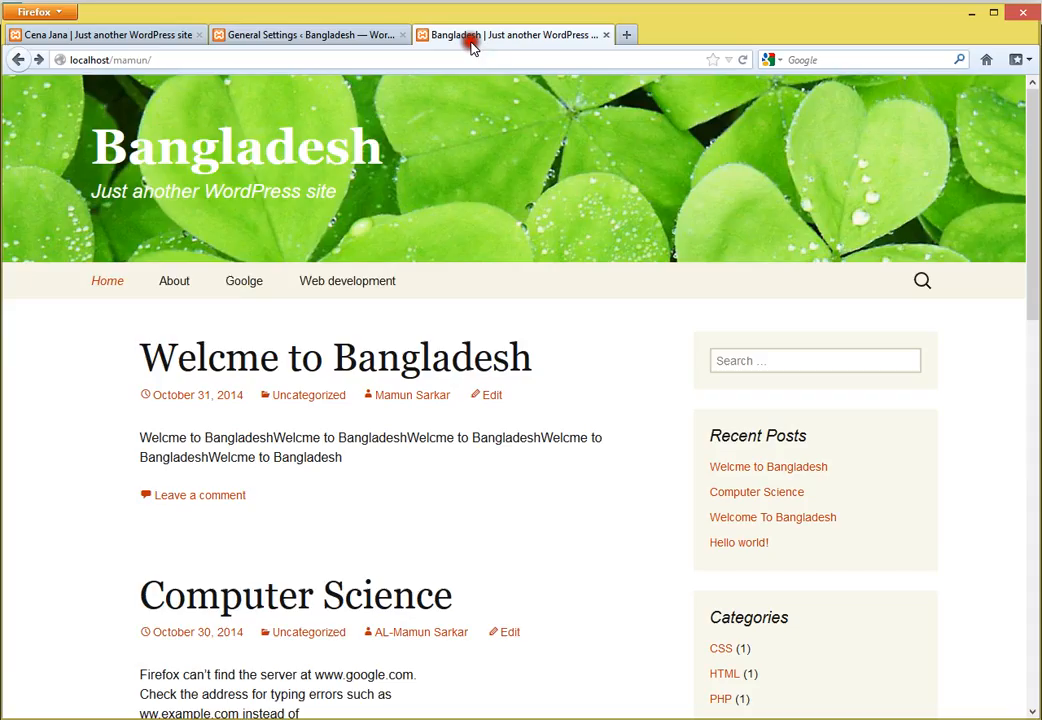
drag(105, 191, 443, 292)
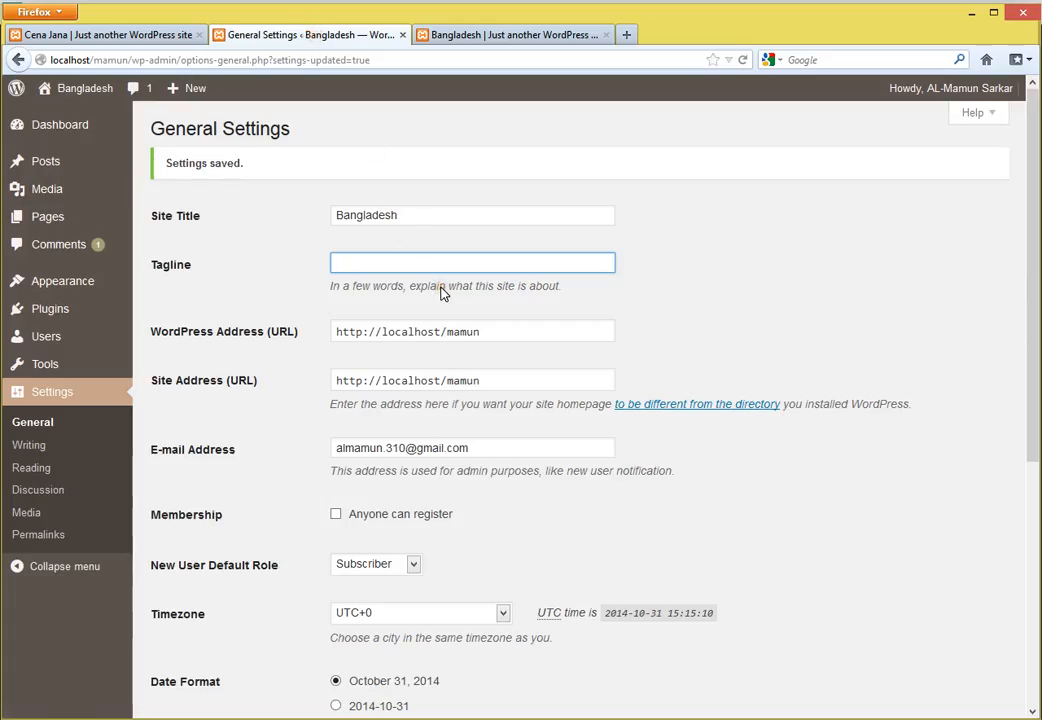
text(Welcome to Bangladesh)
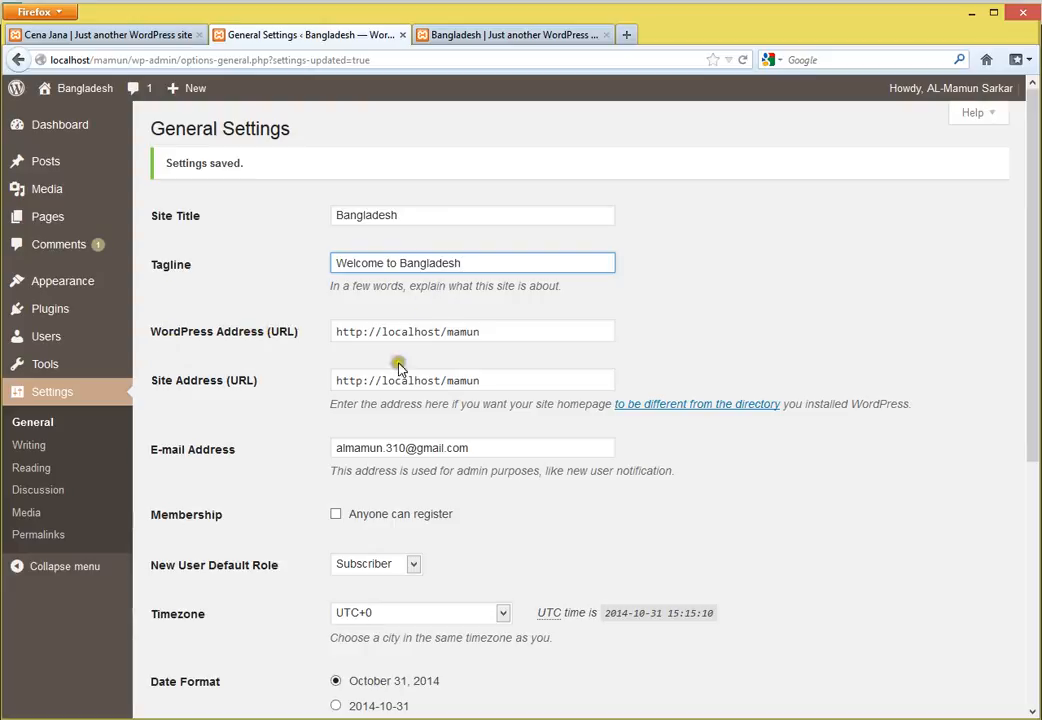
Step: Compare the front page's address with the WordPress Address field, and review the admin e-mail field and remaining general settings
click(484, 35)
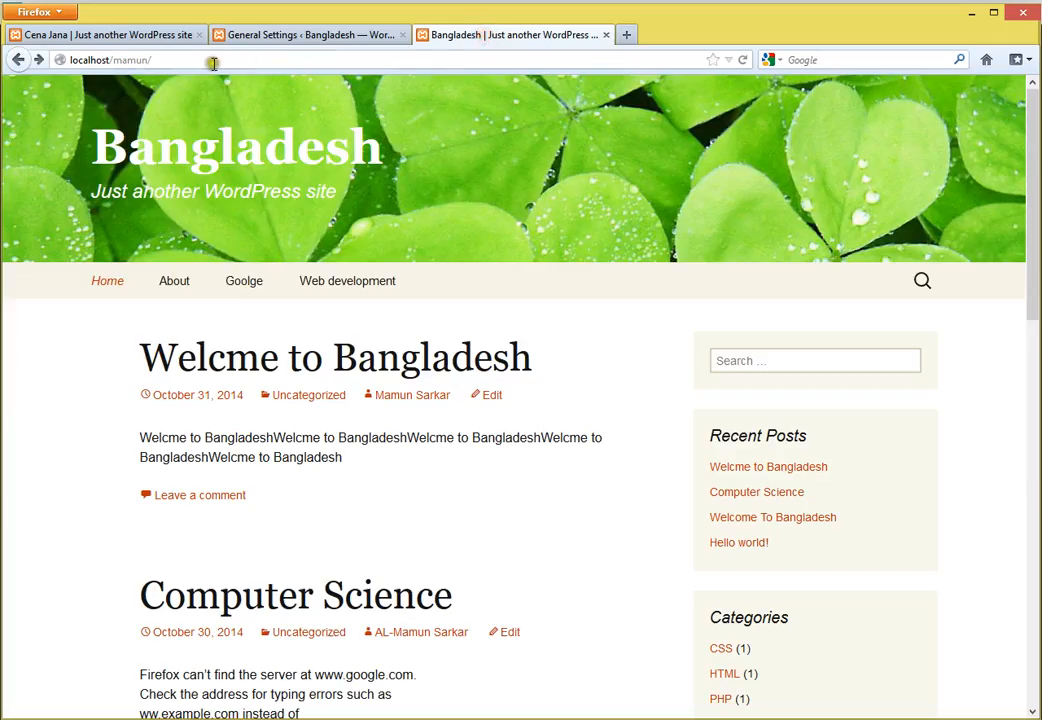
click(52, 60)
click(310, 36)
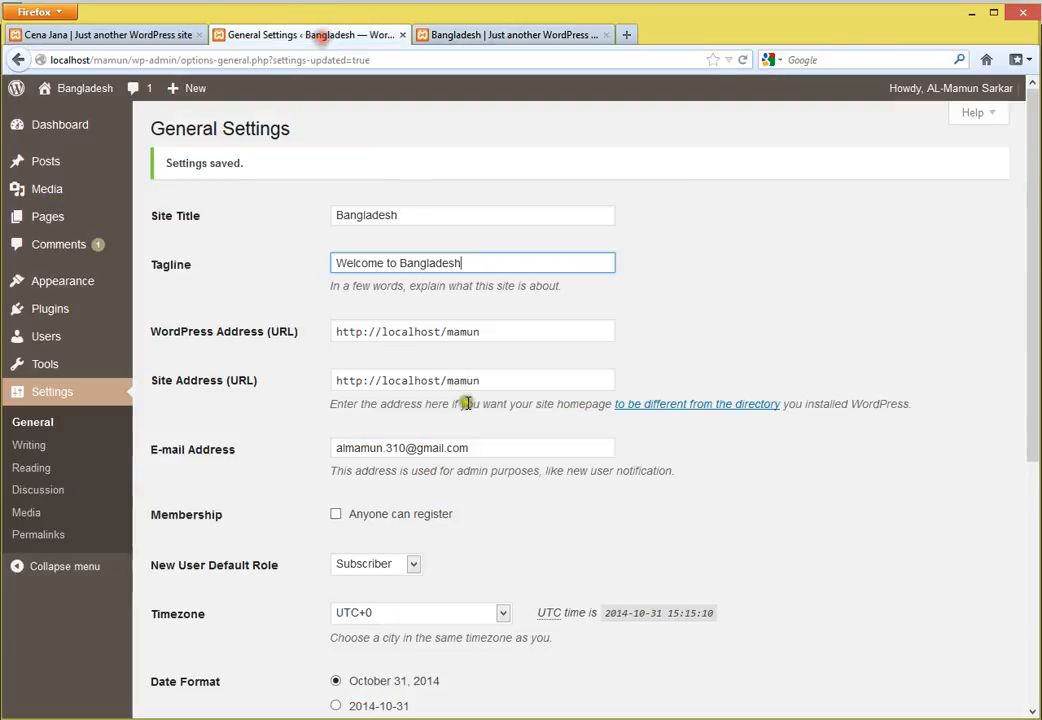
click(492, 332)
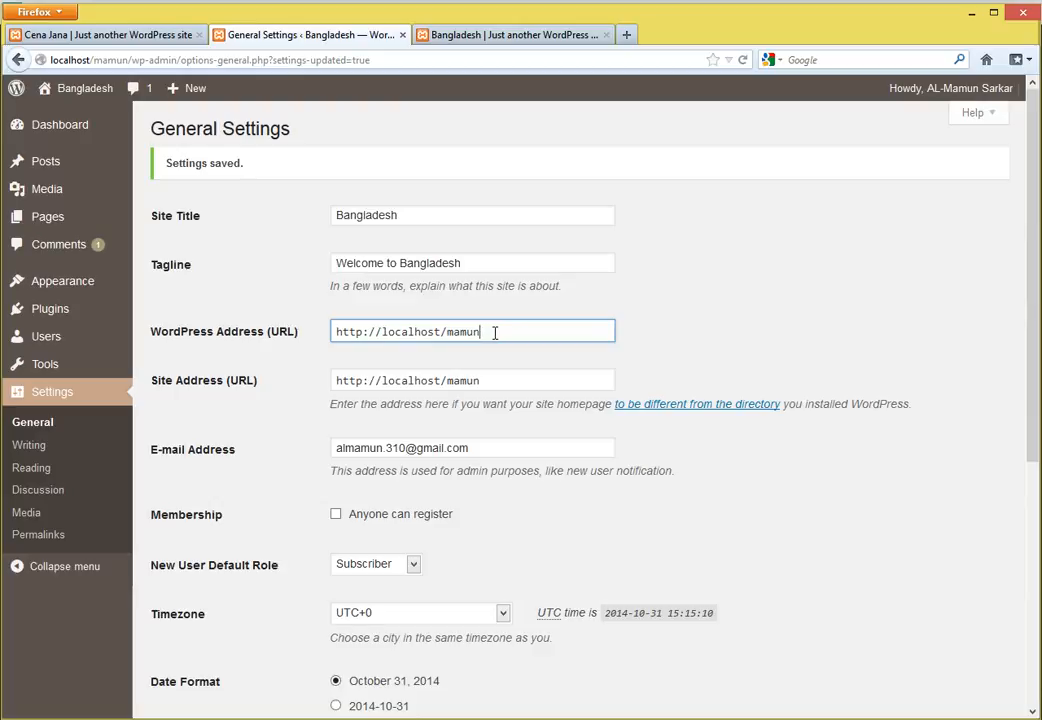
click(637, 587)
click(507, 448)
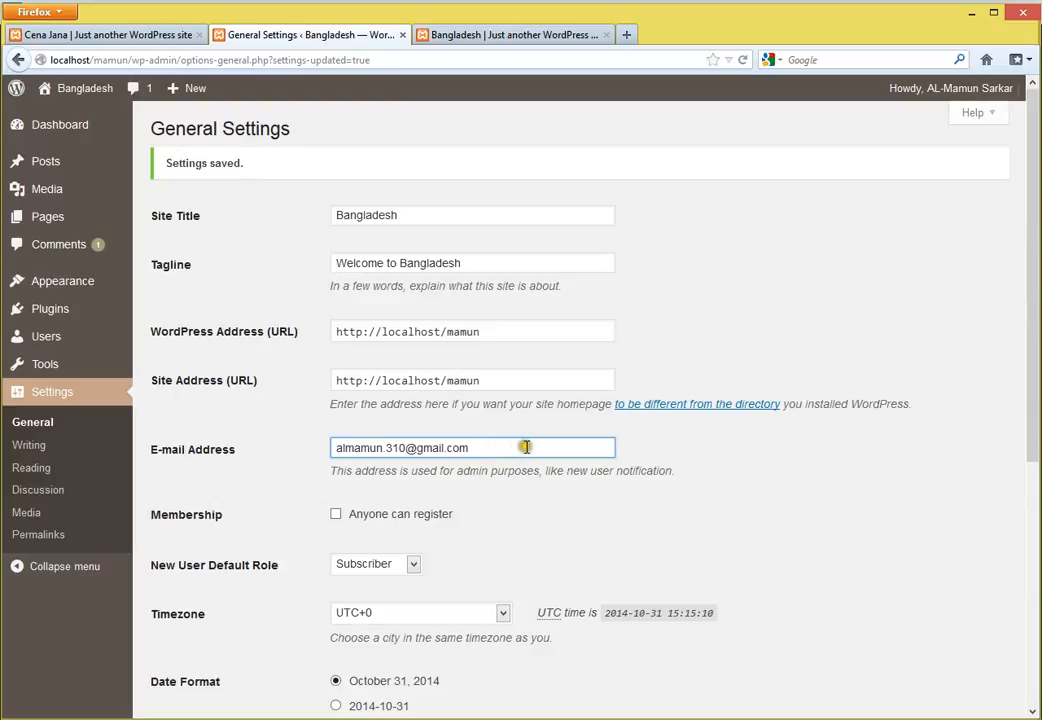
drag(523, 447, 321, 447)
click(893, 489)
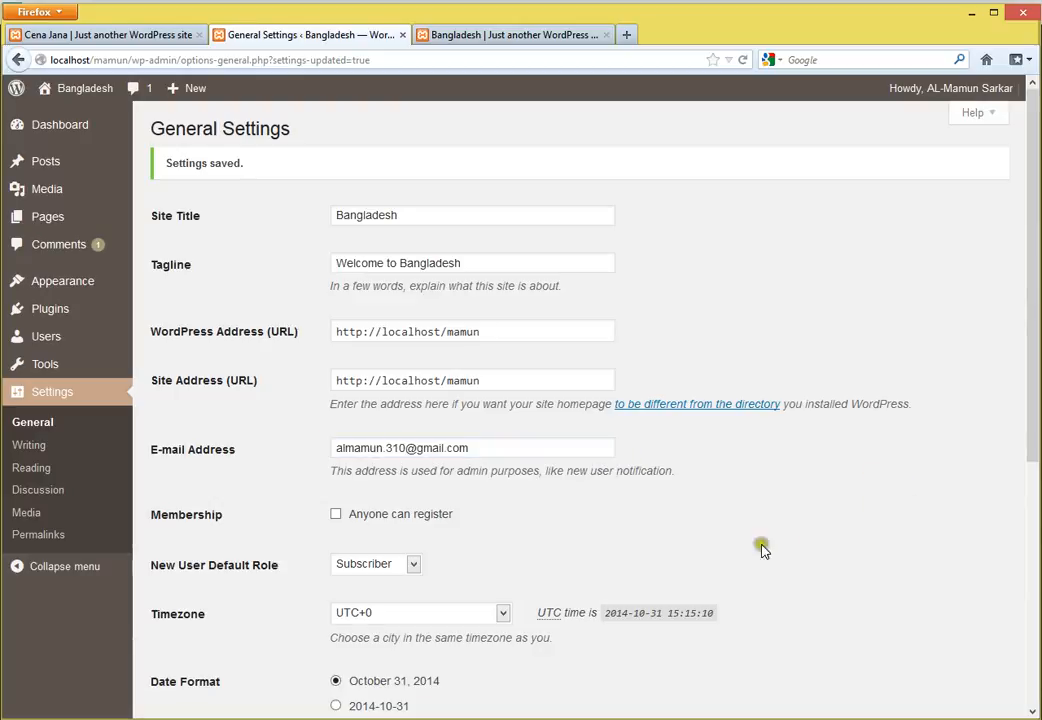
drag(491, 447, 319, 452)
scroll(790, 565, down, 3)
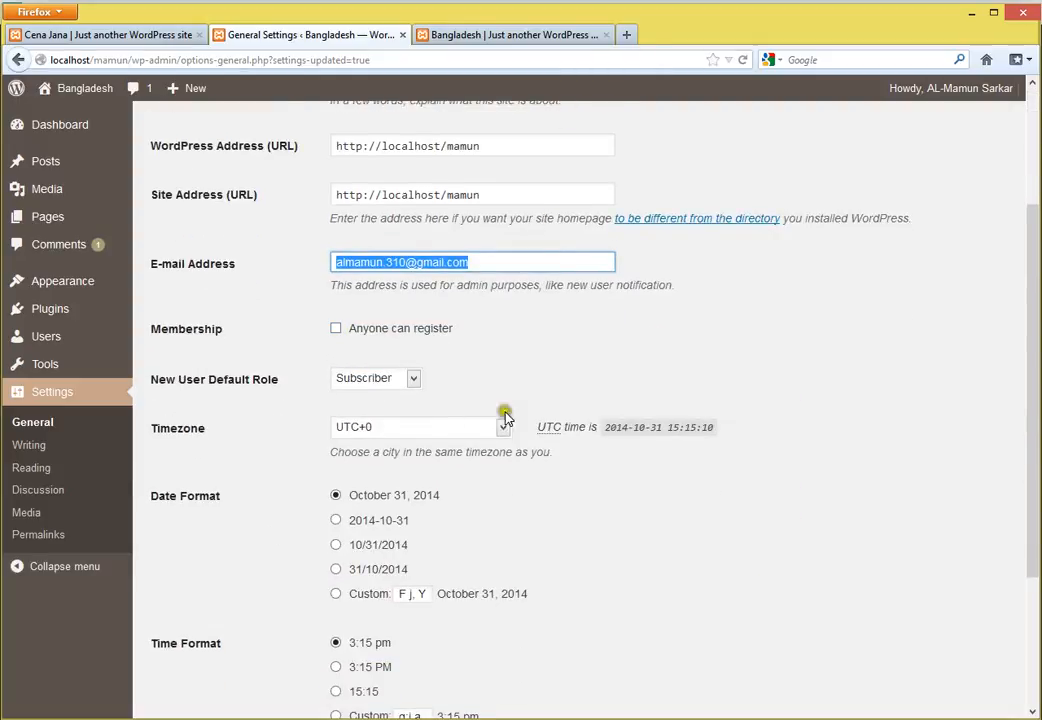
scroll(507, 423, down, 2)
click(515, 298)
scroll(540, 448, down, 1)
scroll(510, 340, up, 6)
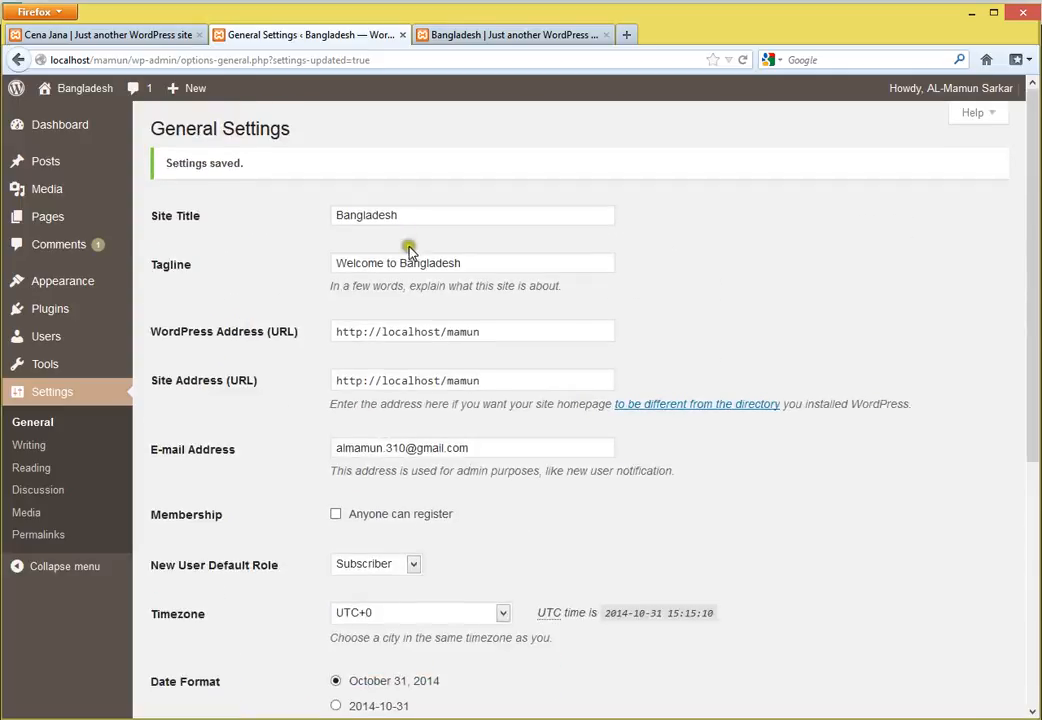
Step: Save the general settings and reload the site's front page to check the tagline in the header
scroll(360, 320, down, 6)
click(197, 636)
click(481, 34)
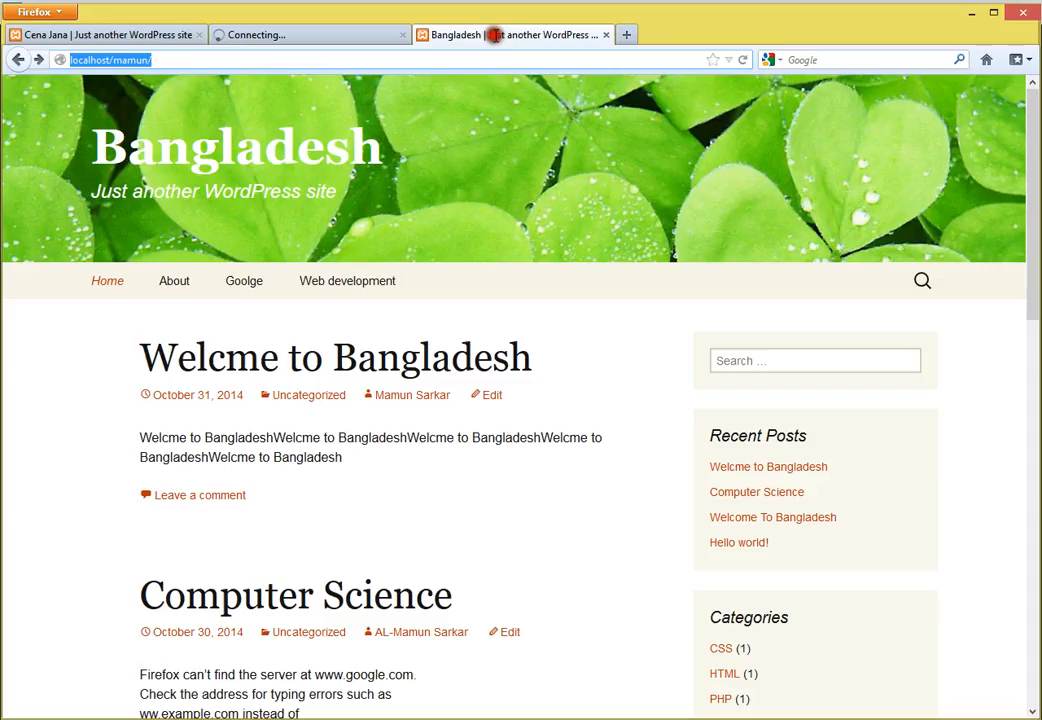
click(742, 60)
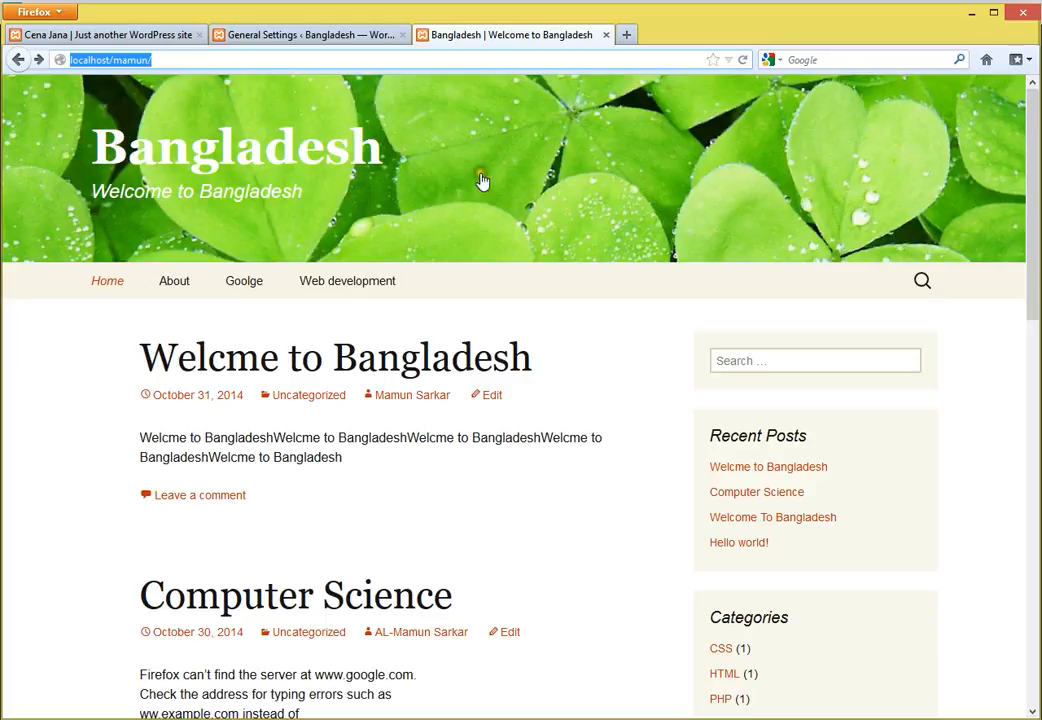
click(304, 38)
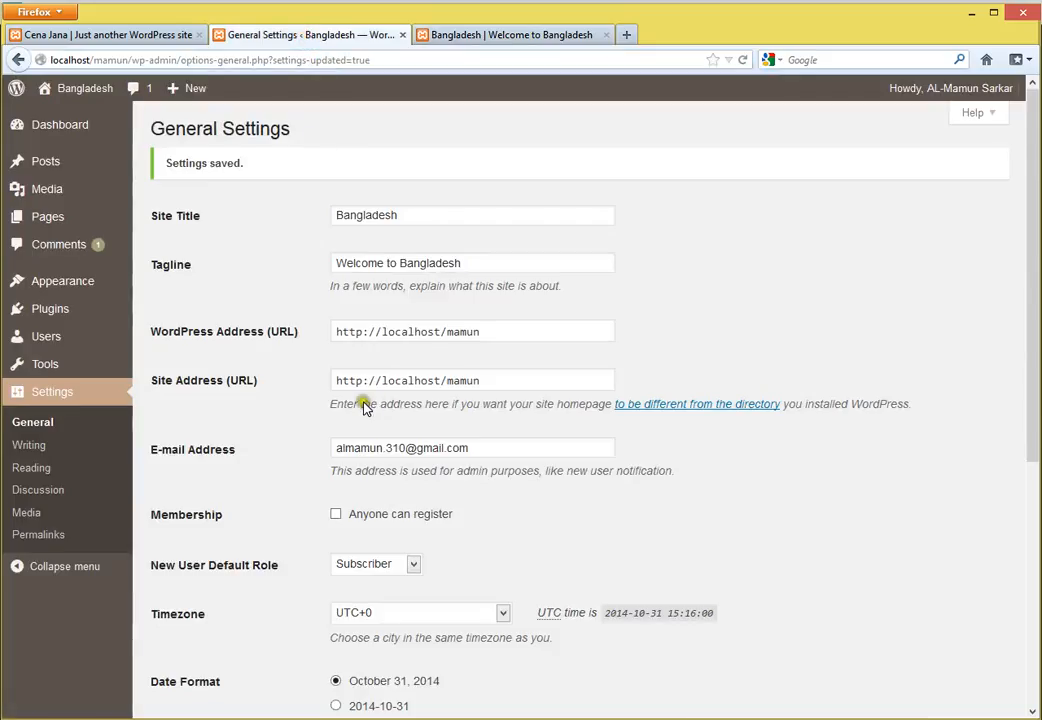
Step: Enable the "Anyone can register" membership option and save the general settings
mouse_move(45, 340)
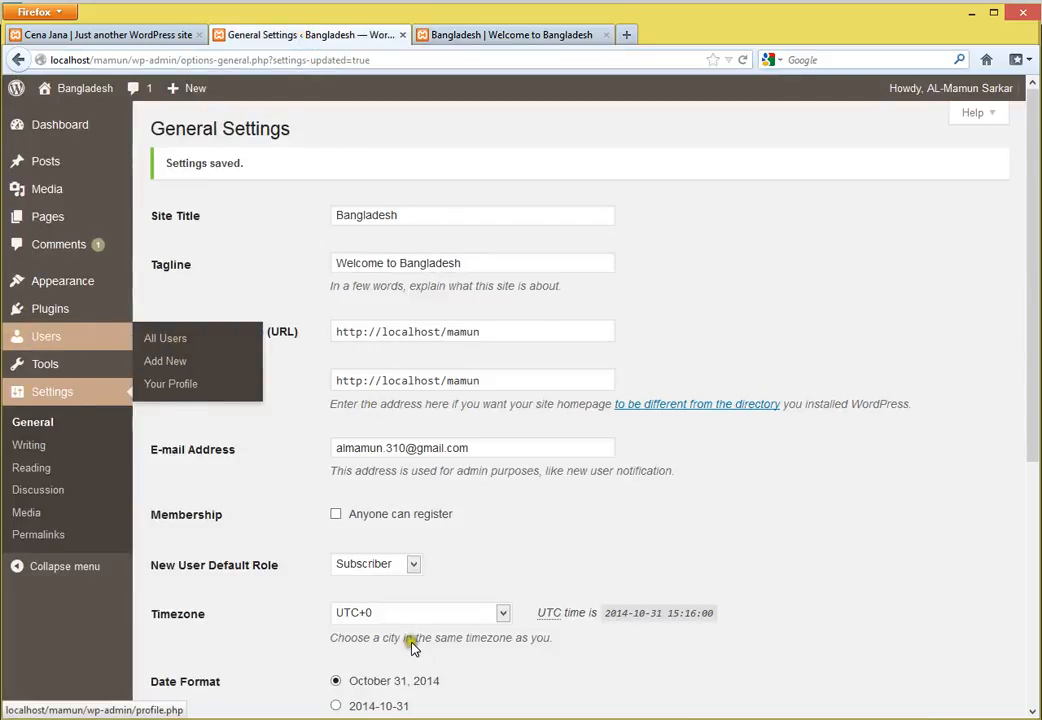
click(565, 549)
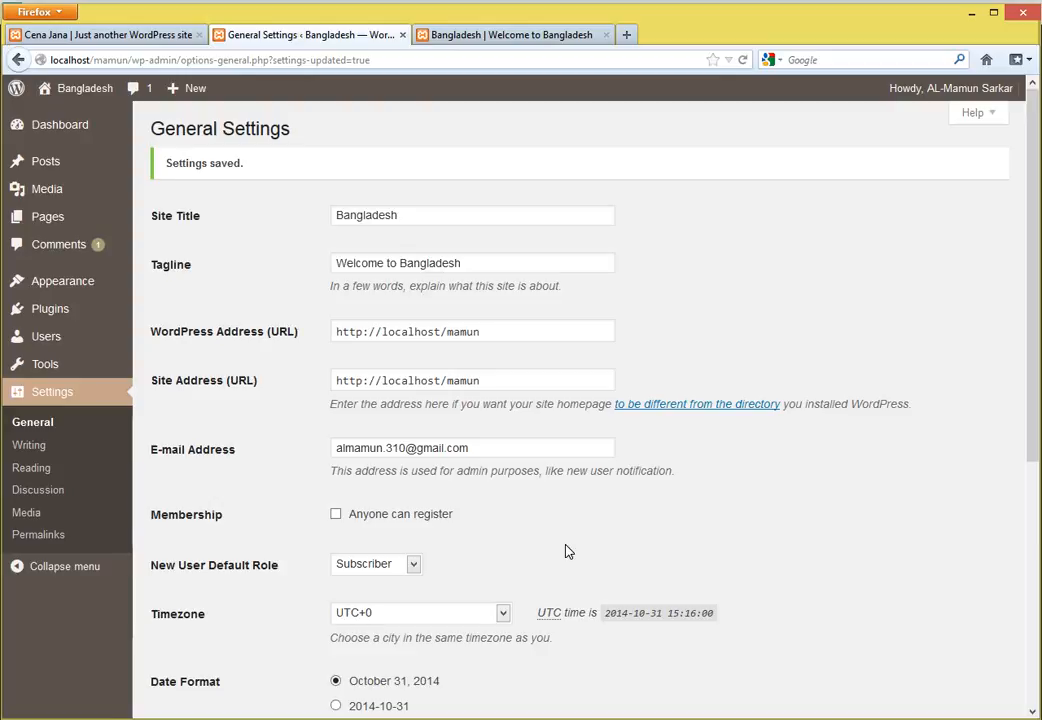
click(336, 514)
scroll(509, 566, down, 5)
click(181, 645)
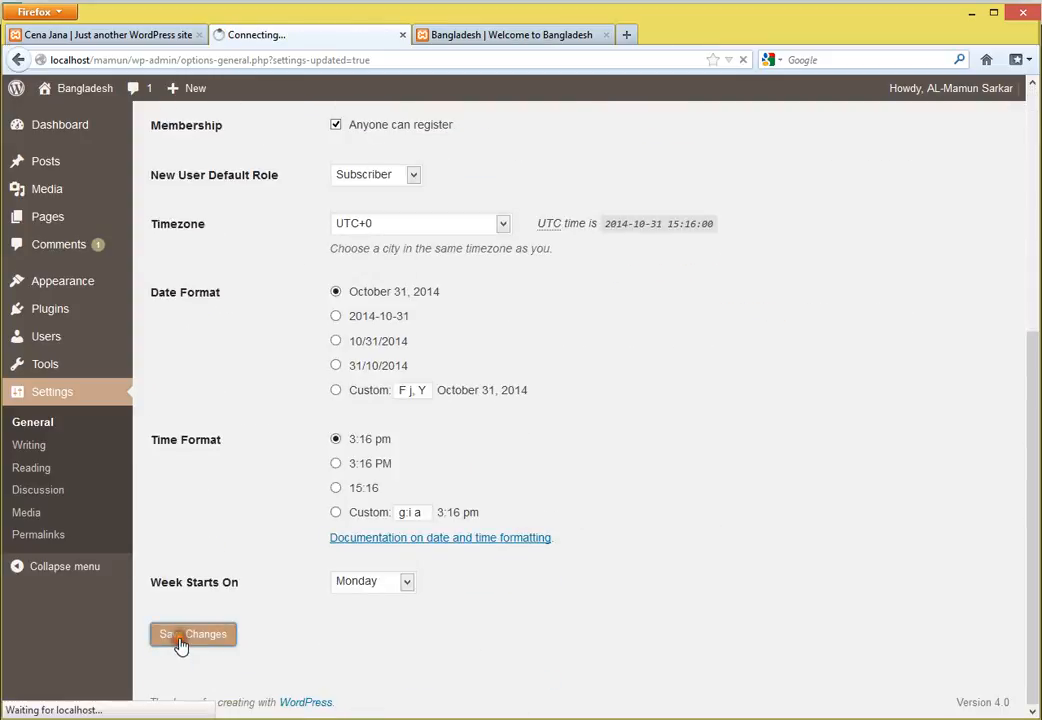
Step: Reload the front page, examine its sidebar and the footer's Meta links for registration options, and return to the General Settings page
click(510, 34)
click(743, 61)
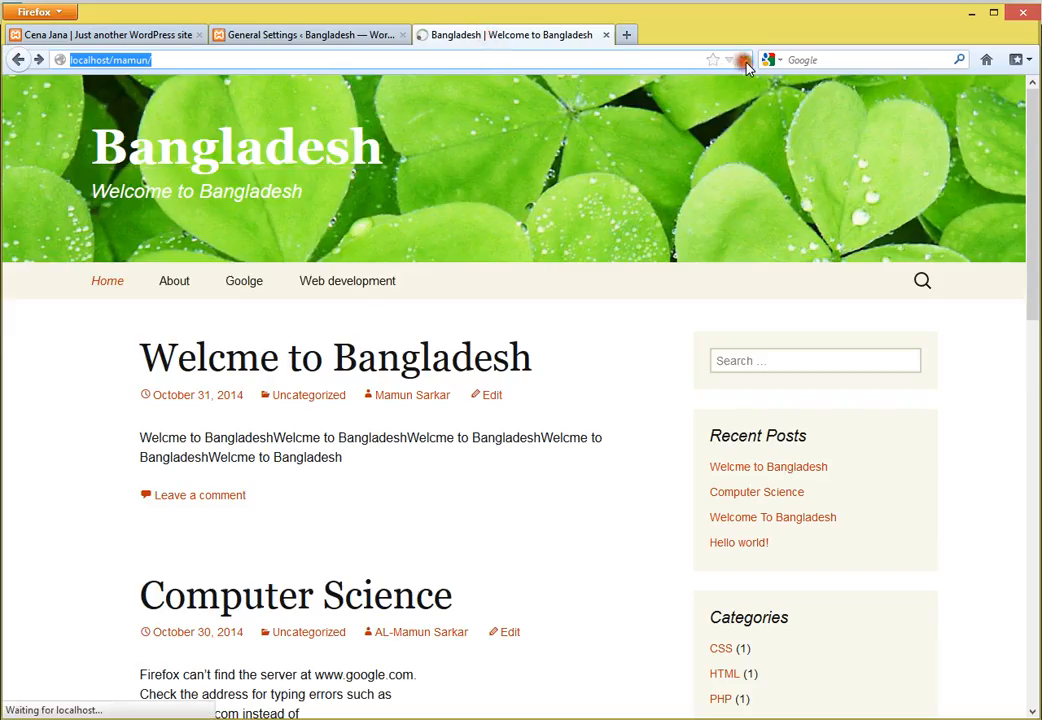
click(791, 367)
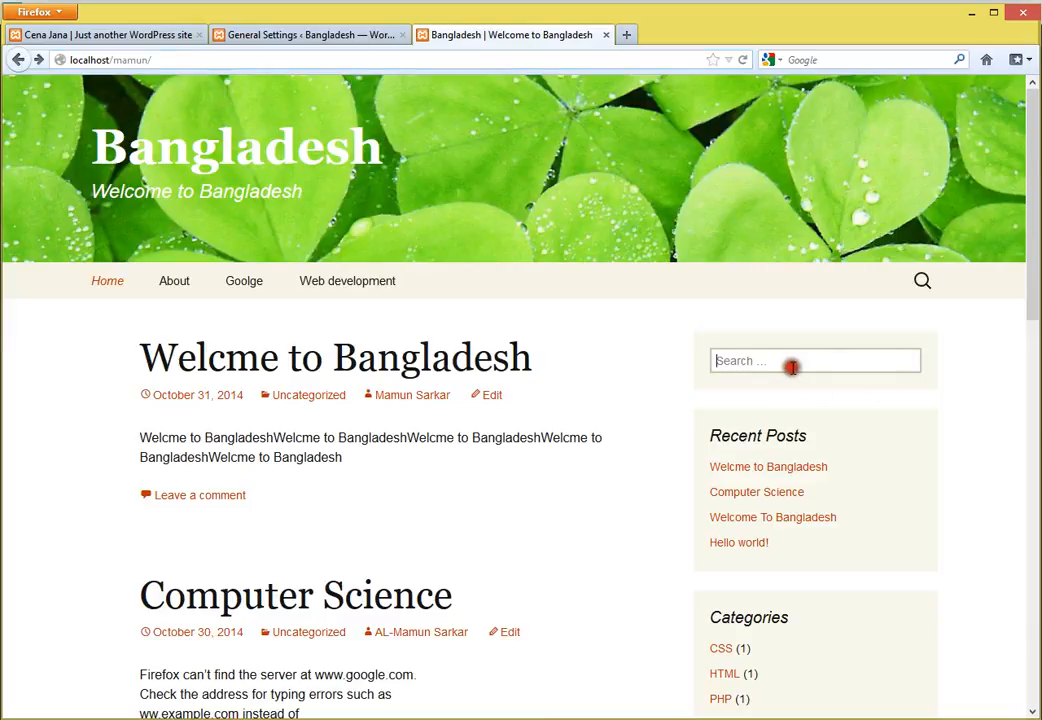
scroll(749, 458, down, 10)
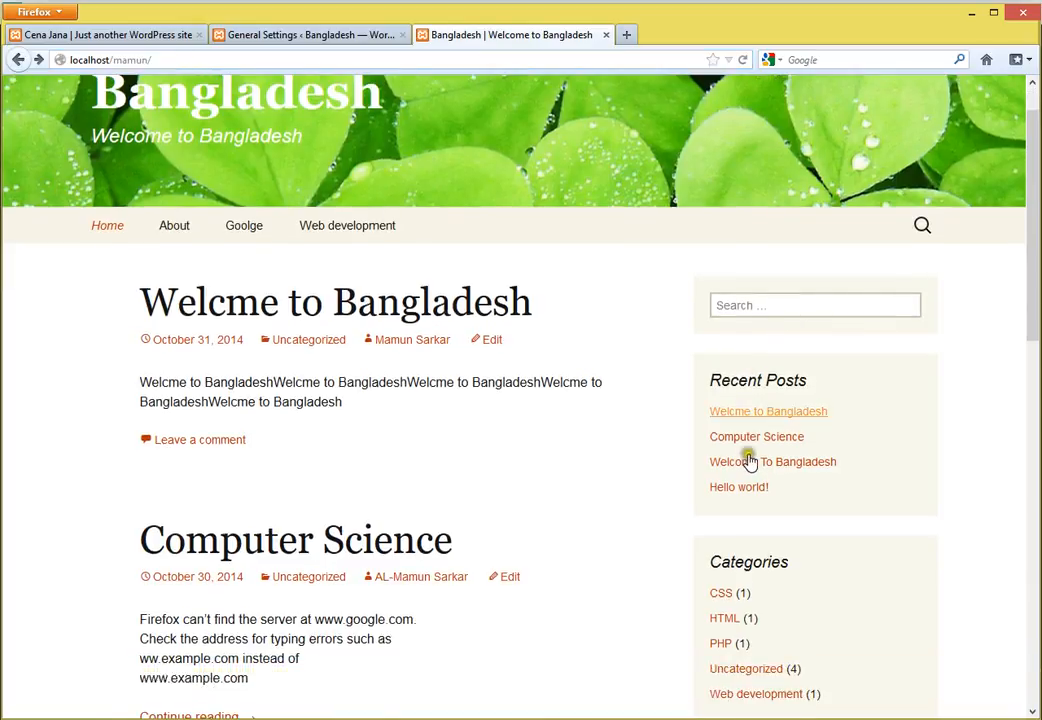
scroll(749, 463, up, 7)
scroll(751, 460, up, 2)
scroll(658, 465, down, 18)
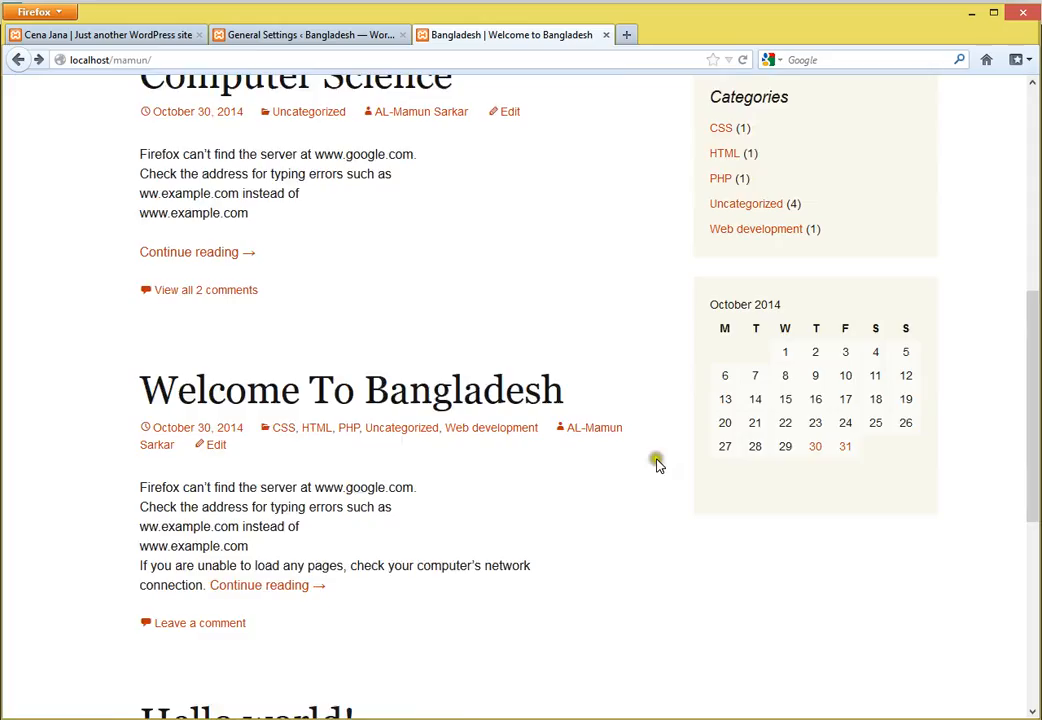
drag(89, 460, 174, 450)
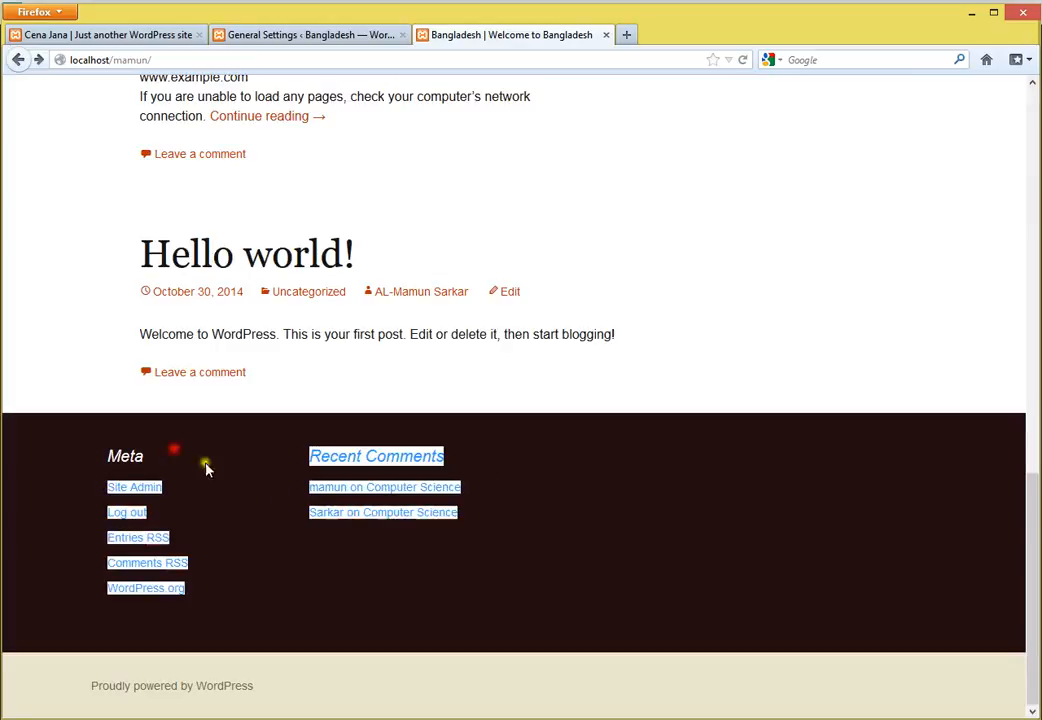
click(226, 477)
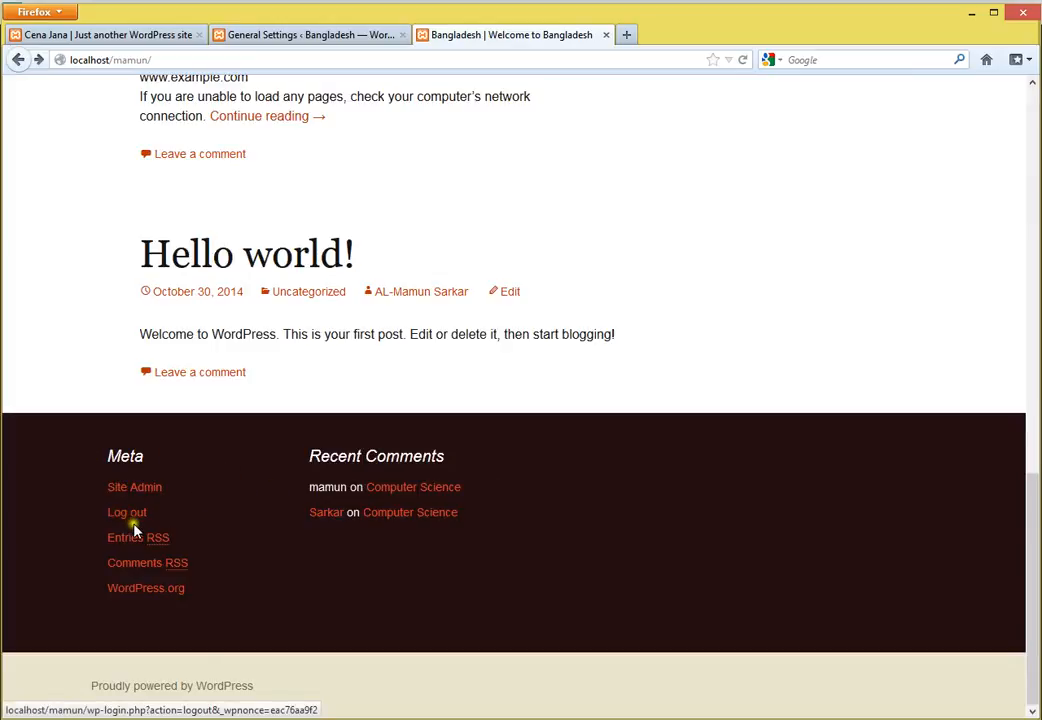
scroll(565, 109, up, 8)
click(284, 36)
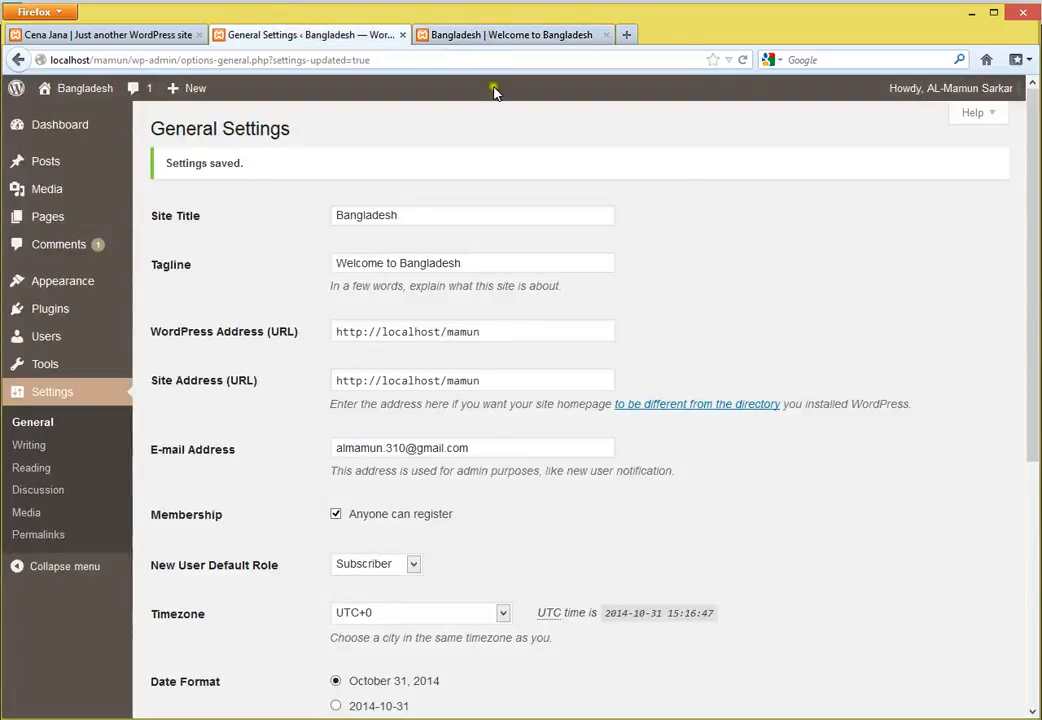
scroll(488, 430, down, 4)
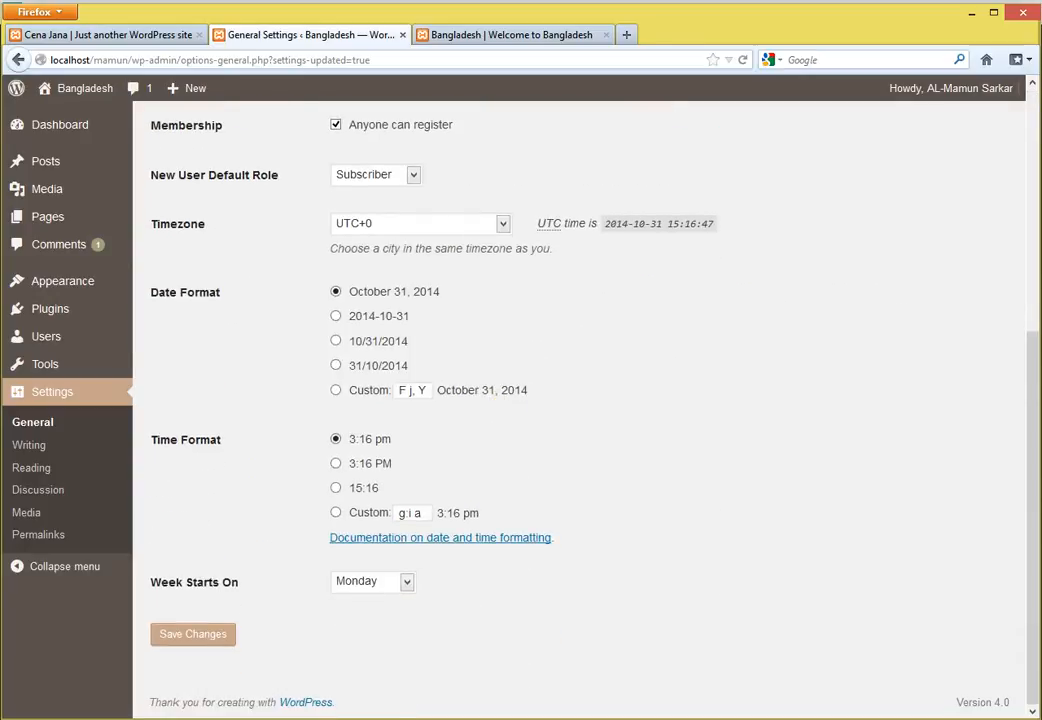
Step: Switch to Internet Explorer and open the site's front page at localhost/mamun
key(super)
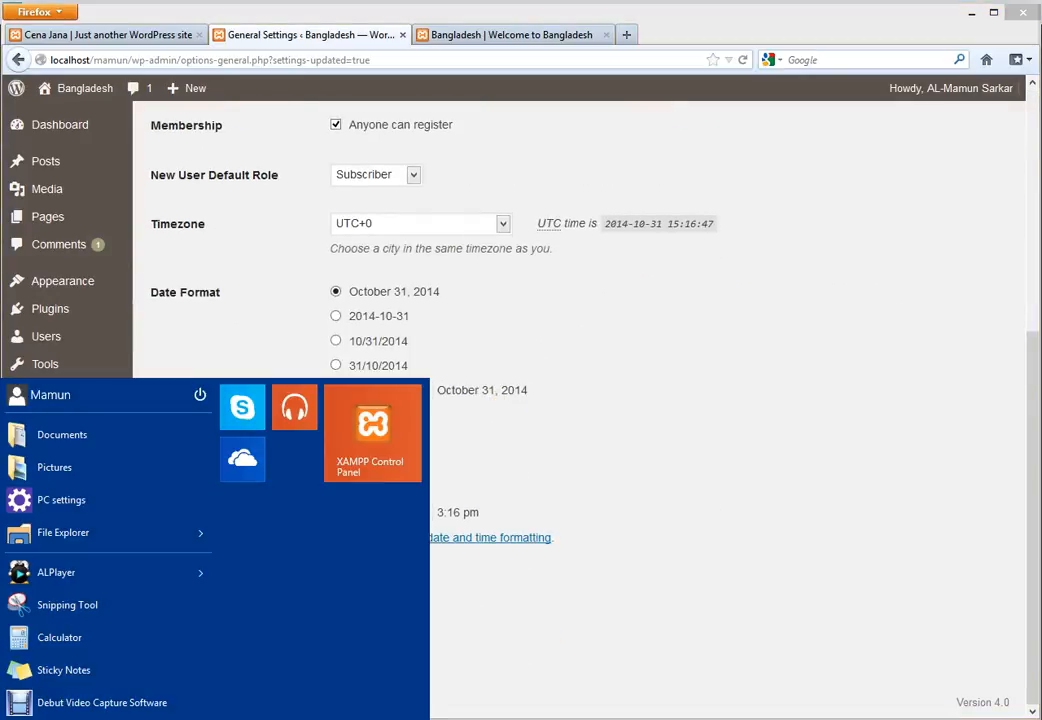
key(super)
click(263, 30)
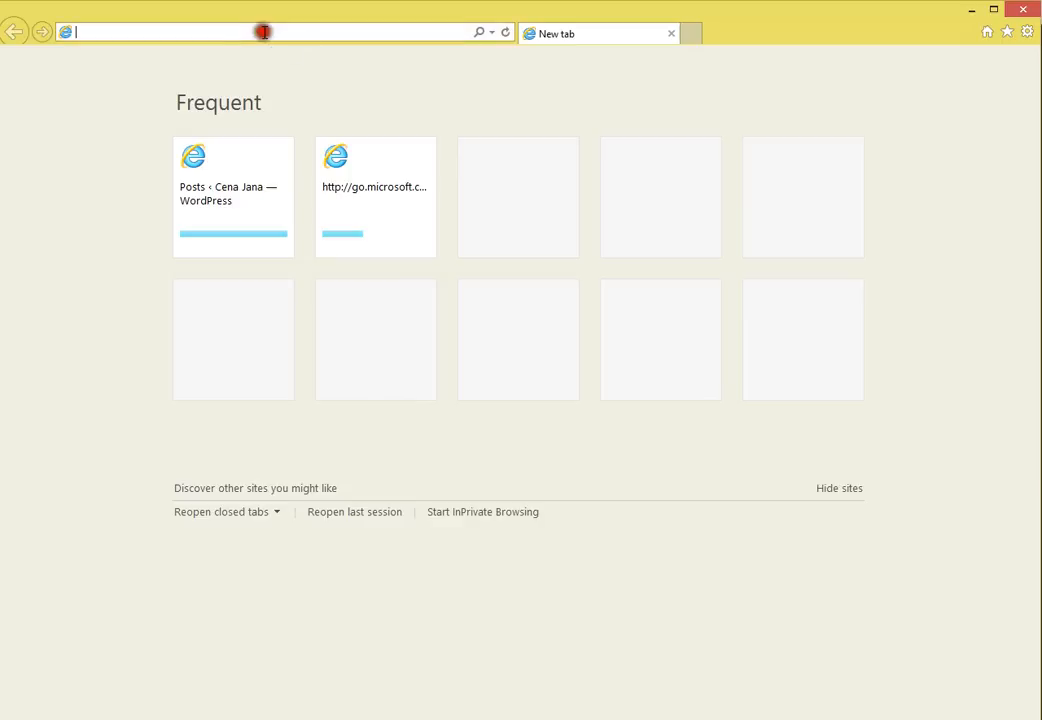
text(localhost/mamun)
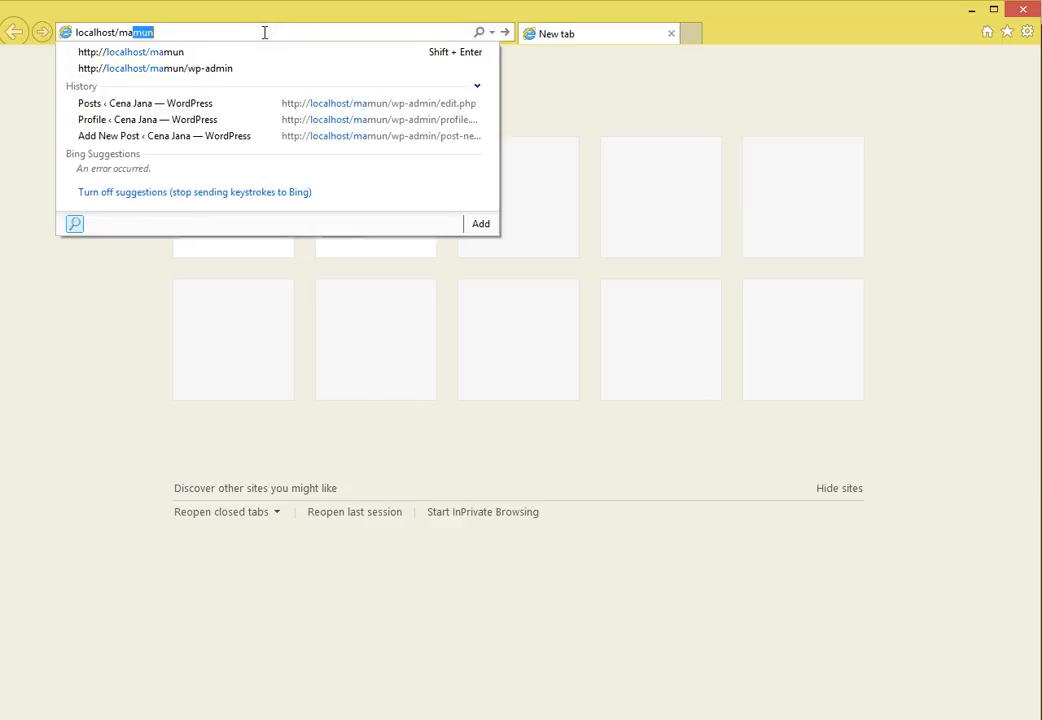
key(Return)
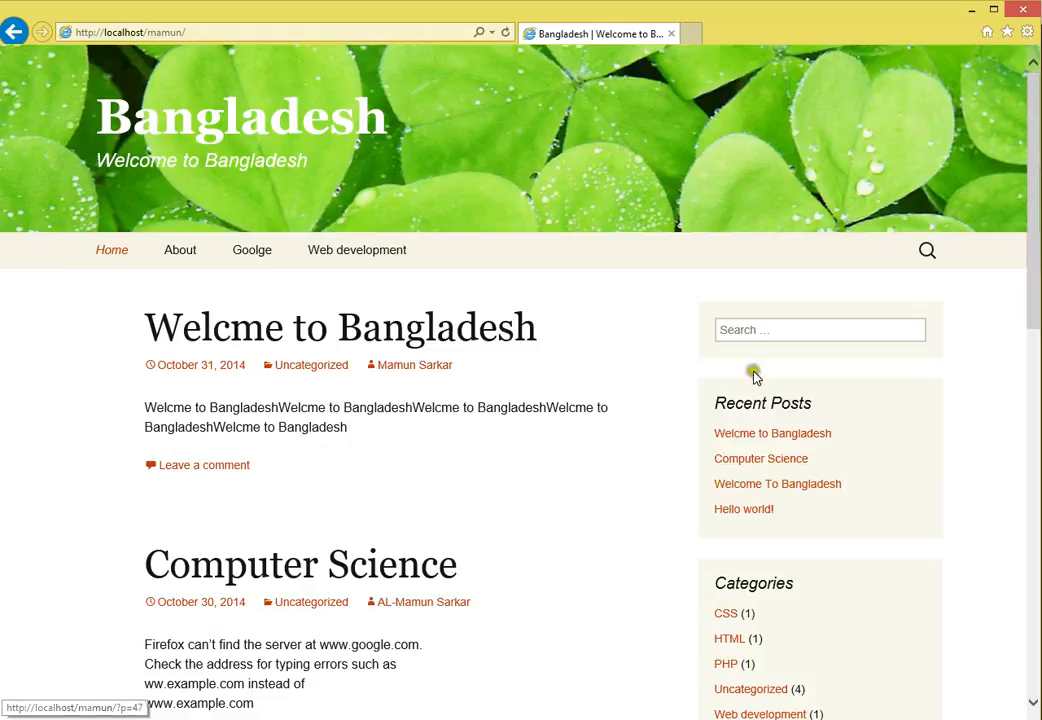
Step: Open the Register link in the Meta section of the front page's footer
click(789, 325)
scroll(709, 360, down, 10)
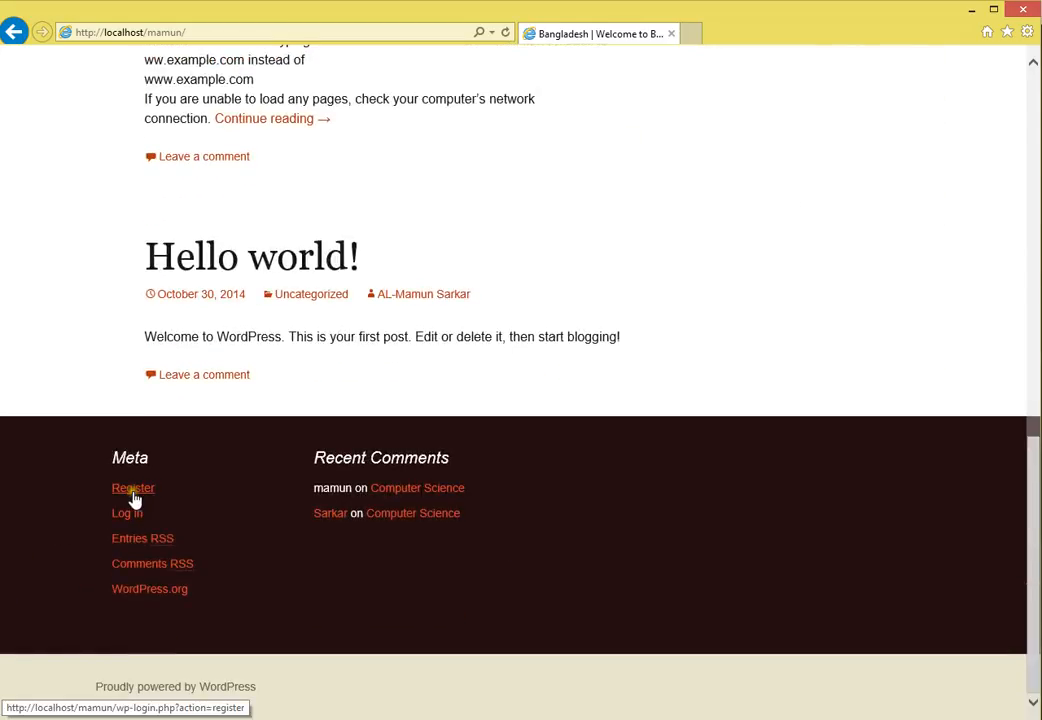
click(137, 489)
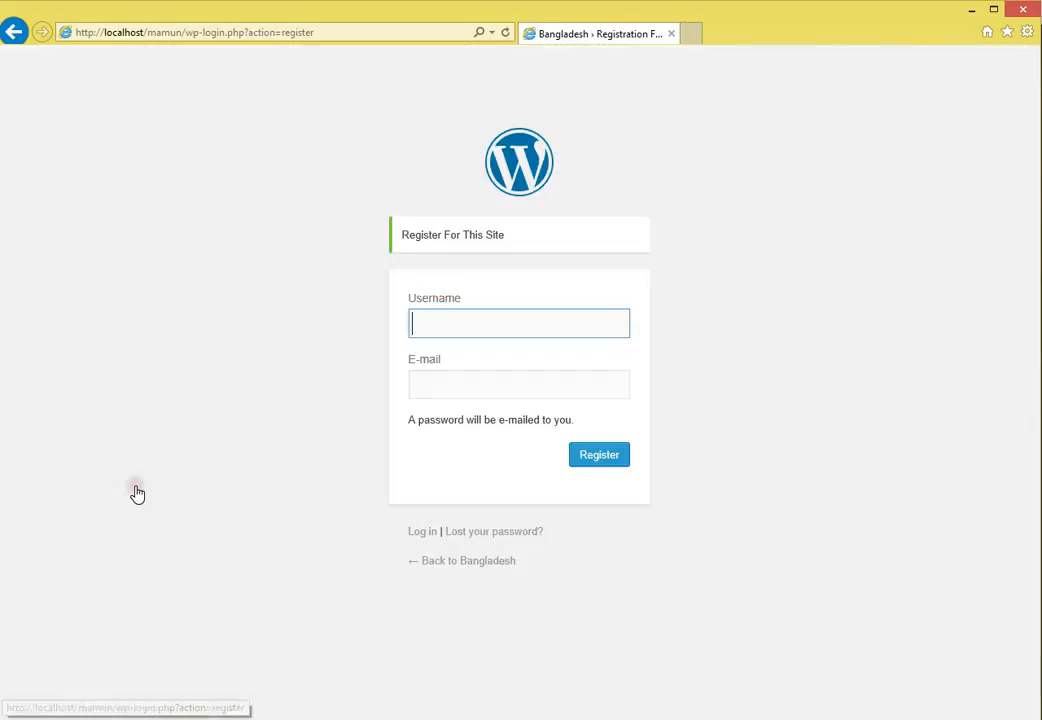
Step: Examine the registration form's Username and E-mail fields and the password note, and go back to the front page
click(440, 327)
click(445, 387)
click(463, 330)
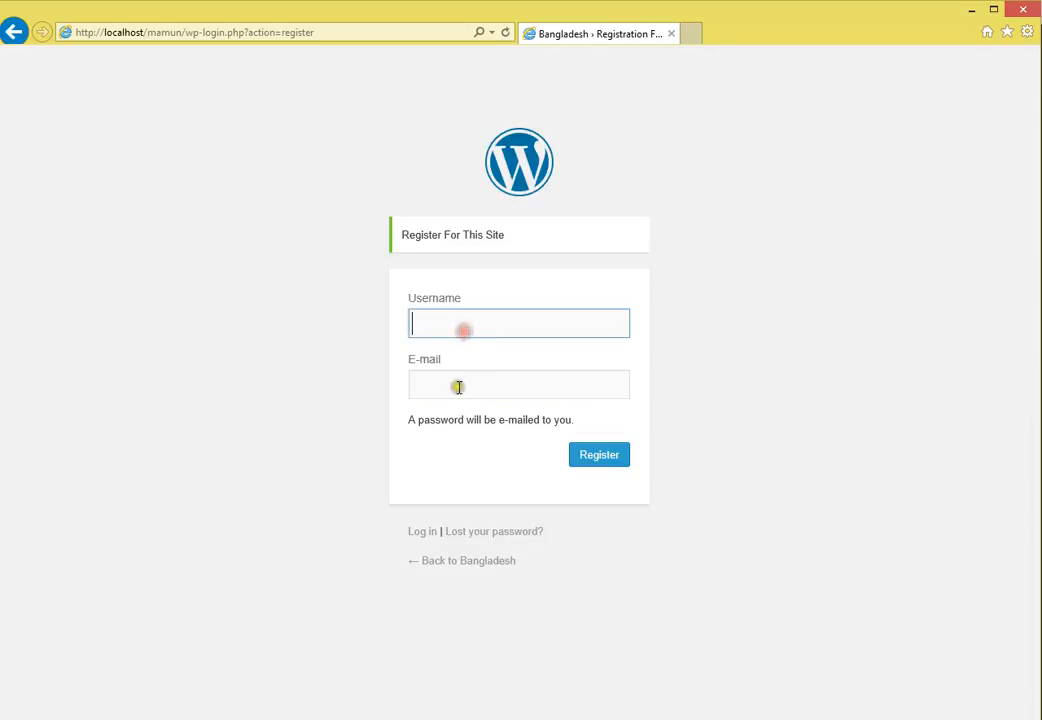
click(458, 386)
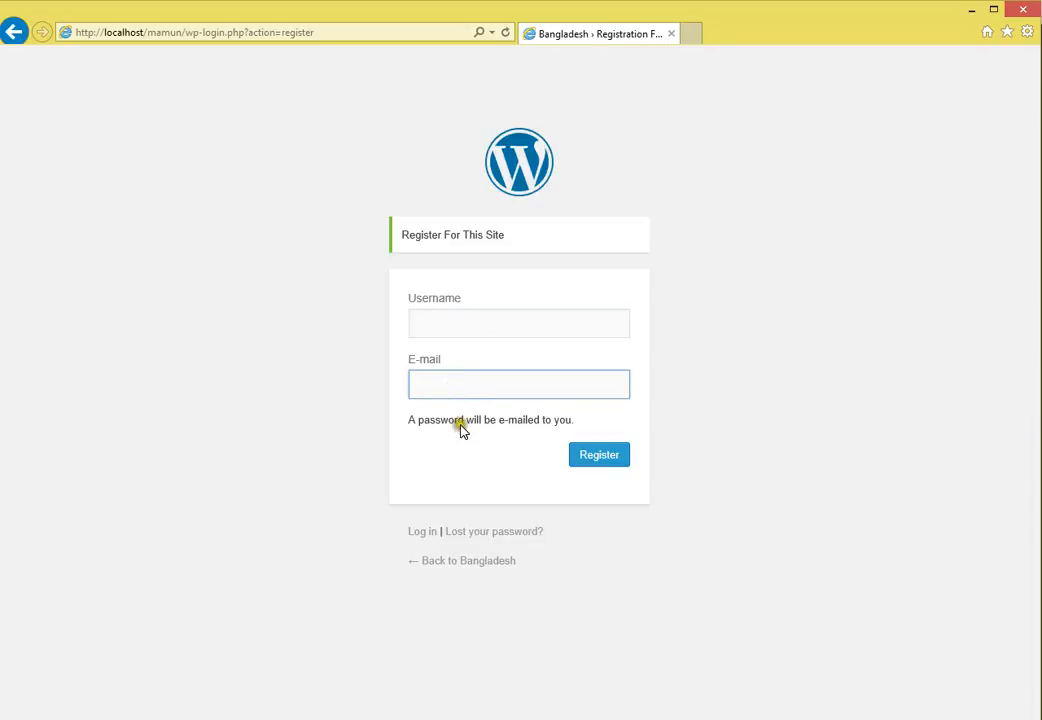
mouse_move(408, 421)
mouse_down()
mouse_move(598, 421)
mouse_move(407, 412)
mouse_up()
click(598, 421)
click(443, 387)
click(441, 318)
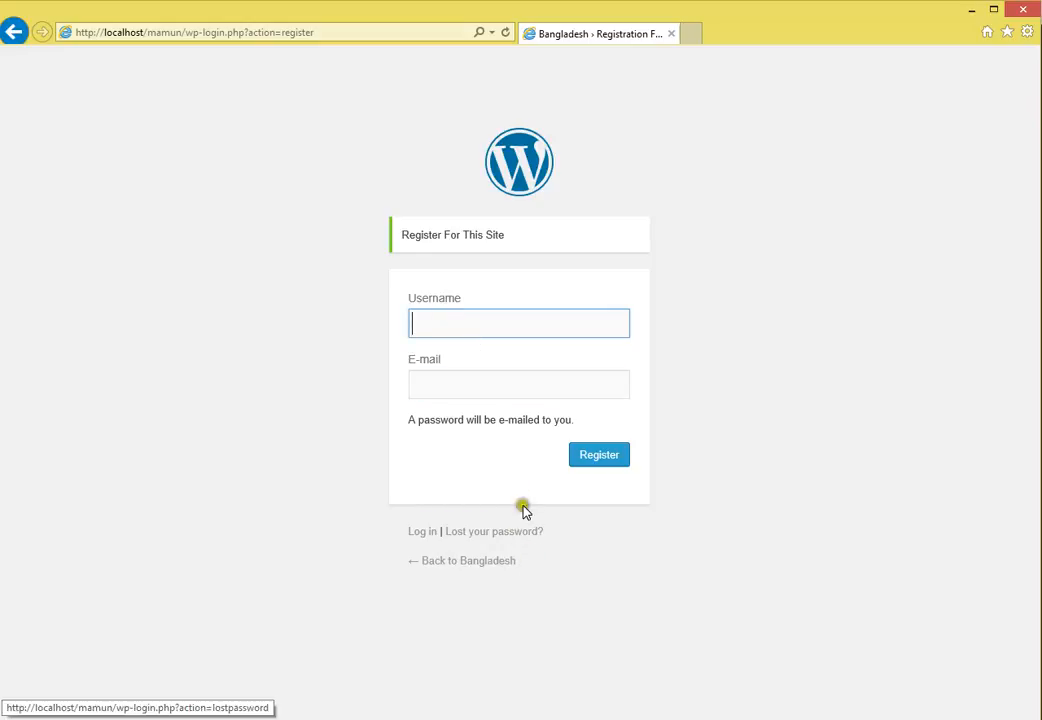
click(435, 387)
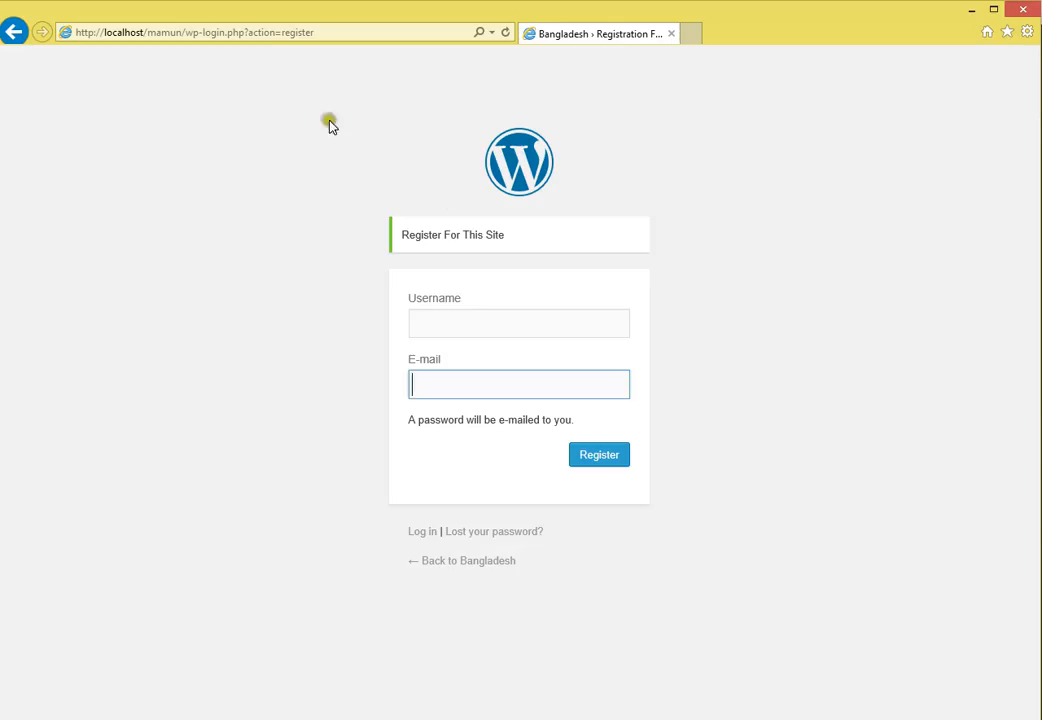
click(13, 31)
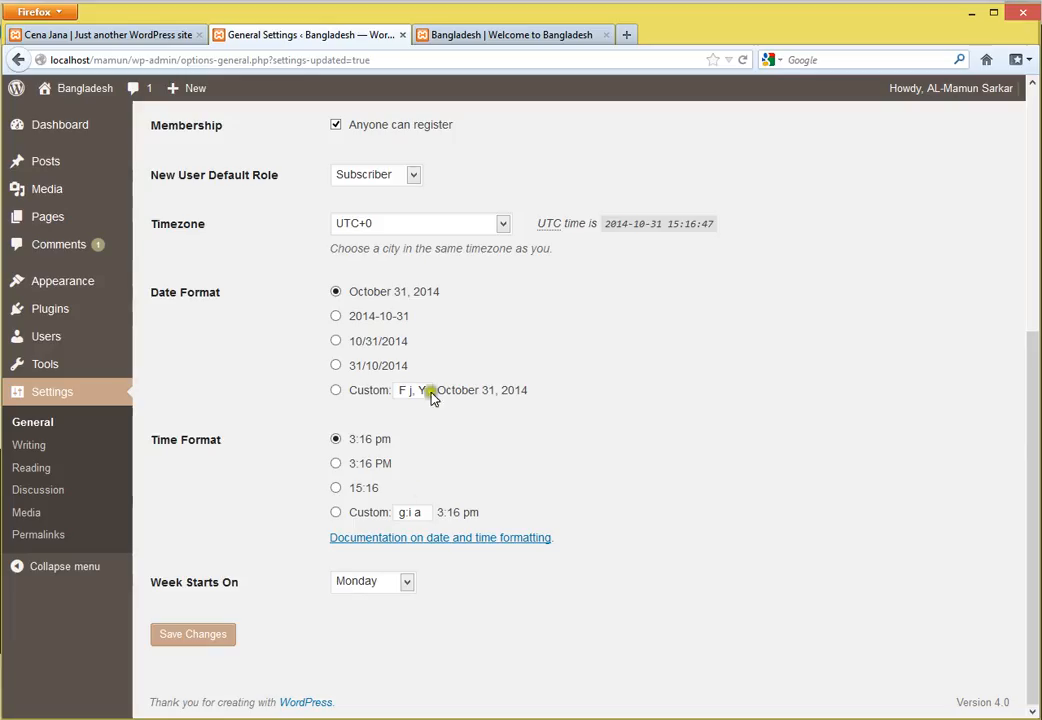
Step: In the WordPress General Settings in Firefox, disable the "Anyone can register" membership option and save the changes
scroll(345, 302, up, 3)
click(338, 405)
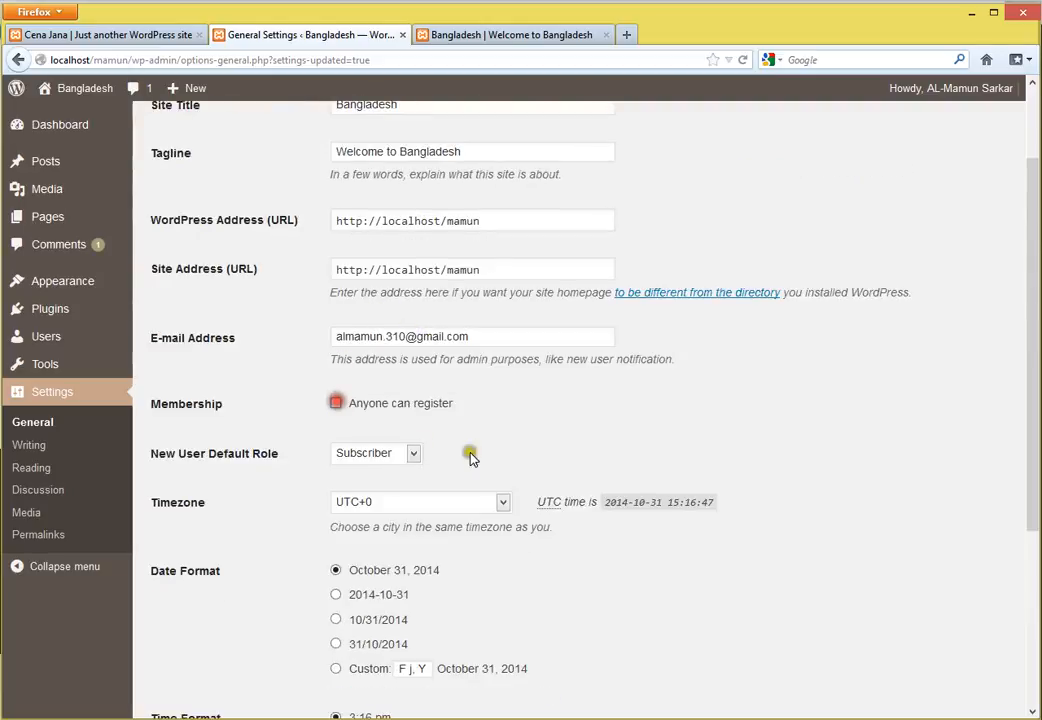
scroll(523, 458, down, 3)
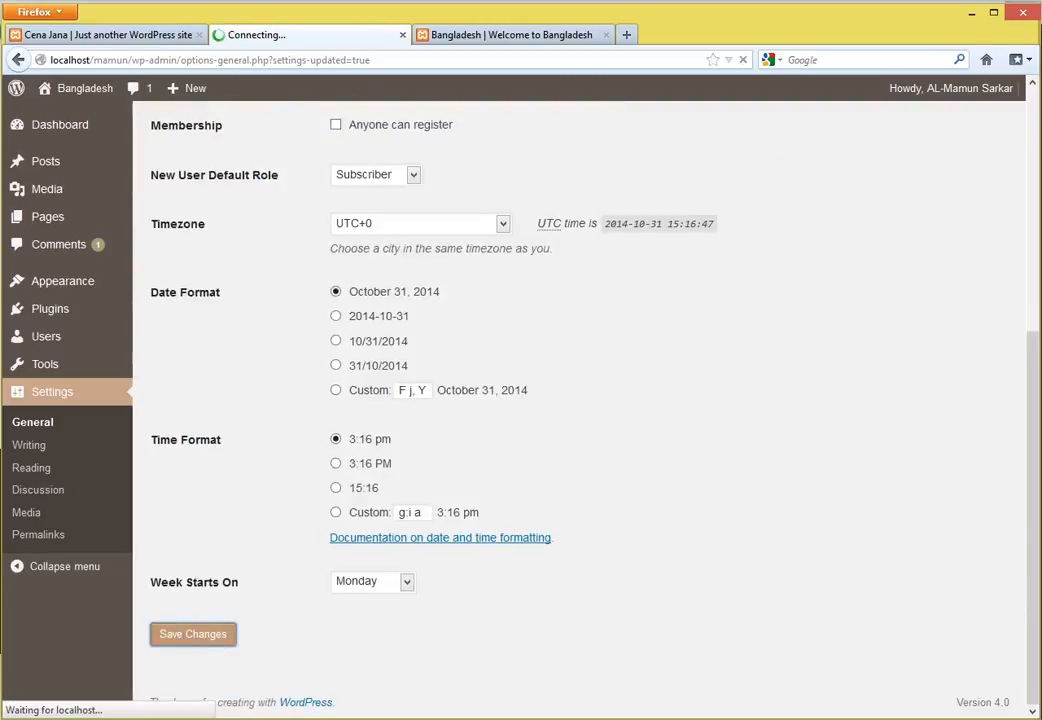
Step: Reload the front page in Internet Explorer, examine the login form behind the footer's Meta link, and go back
key(alt+Tab)
click(505, 33)
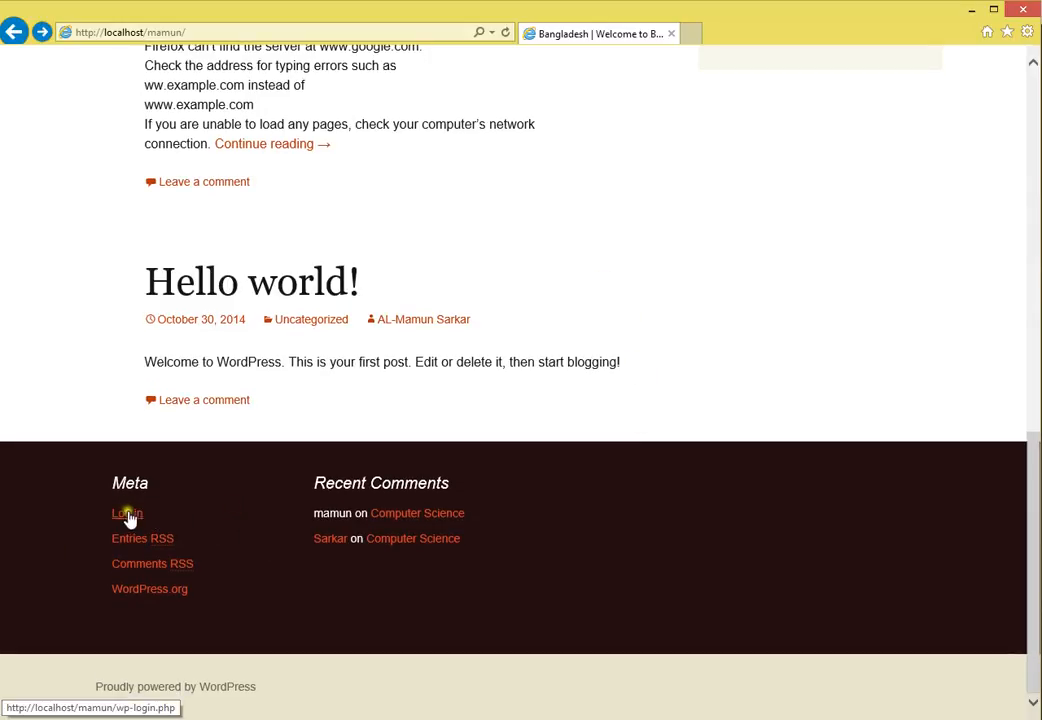
click(128, 516)
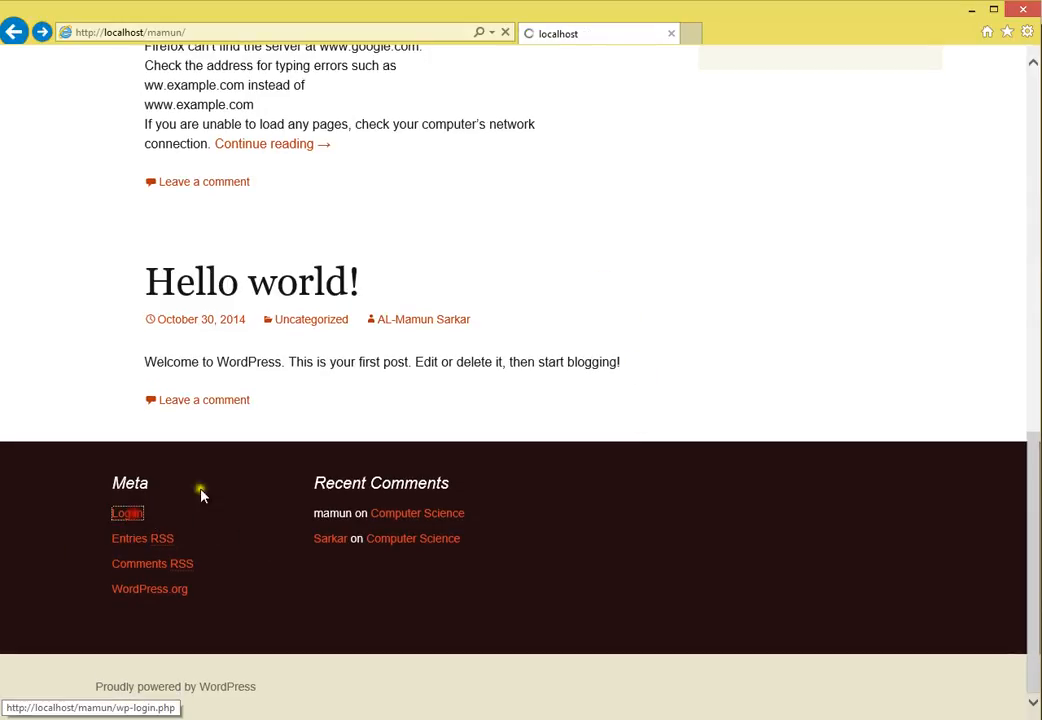
click(465, 272)
click(465, 340)
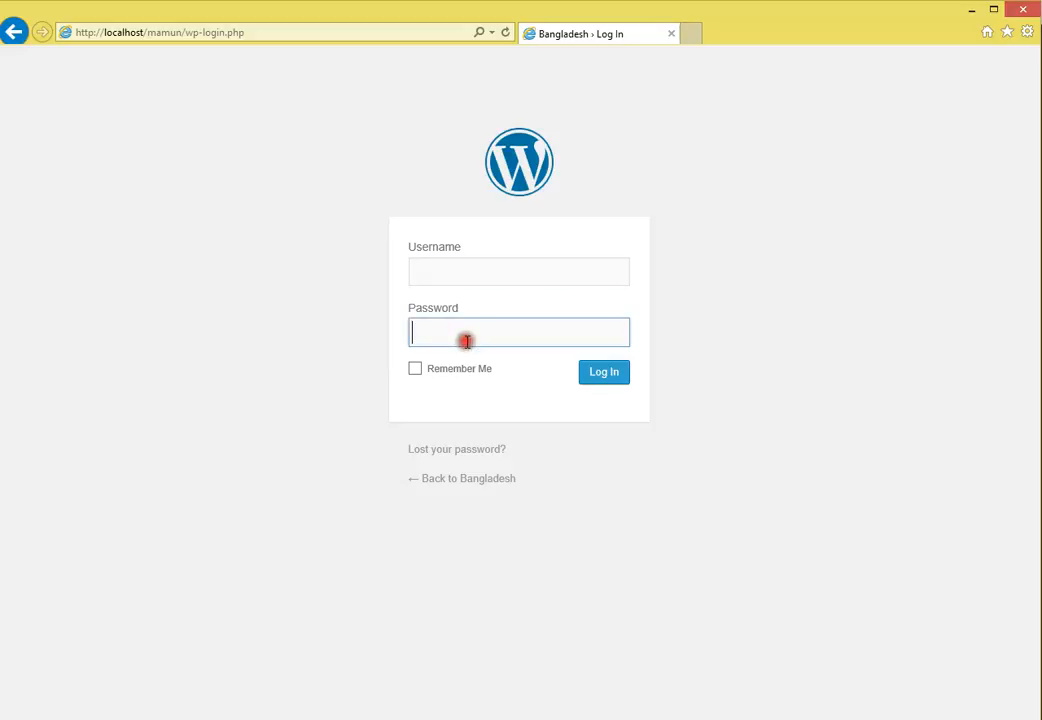
click(14, 32)
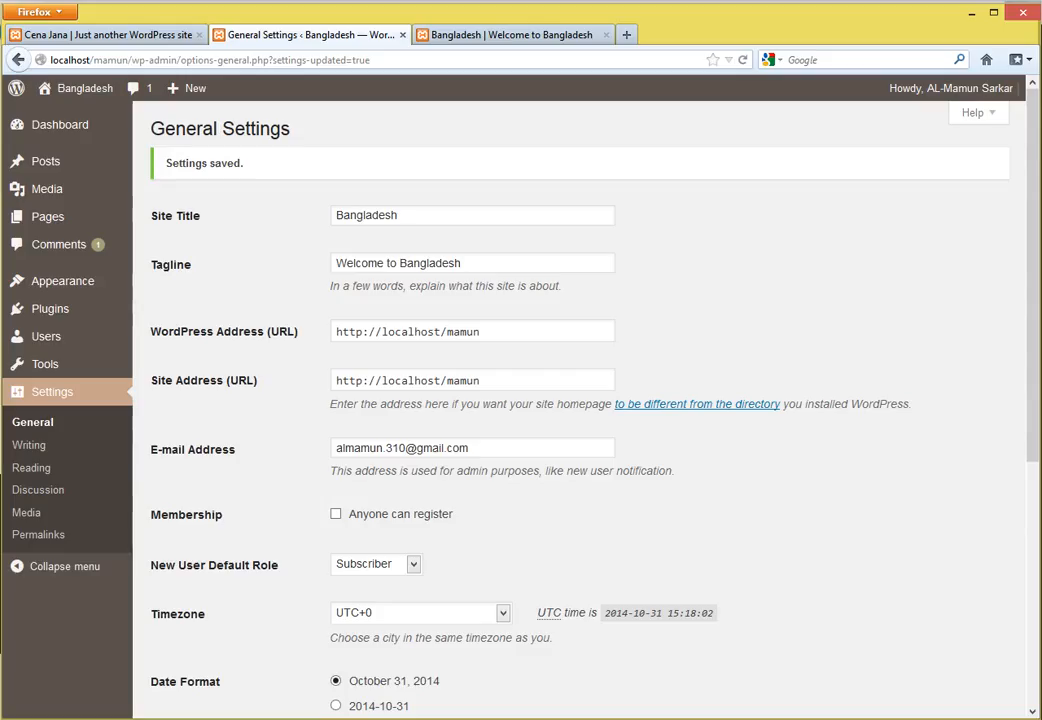
Step: In Firefox's General Settings, try Contributor, Author and Editor as the New User Default Role, and set it back to Subscriber
scroll(510, 460, down, 3)
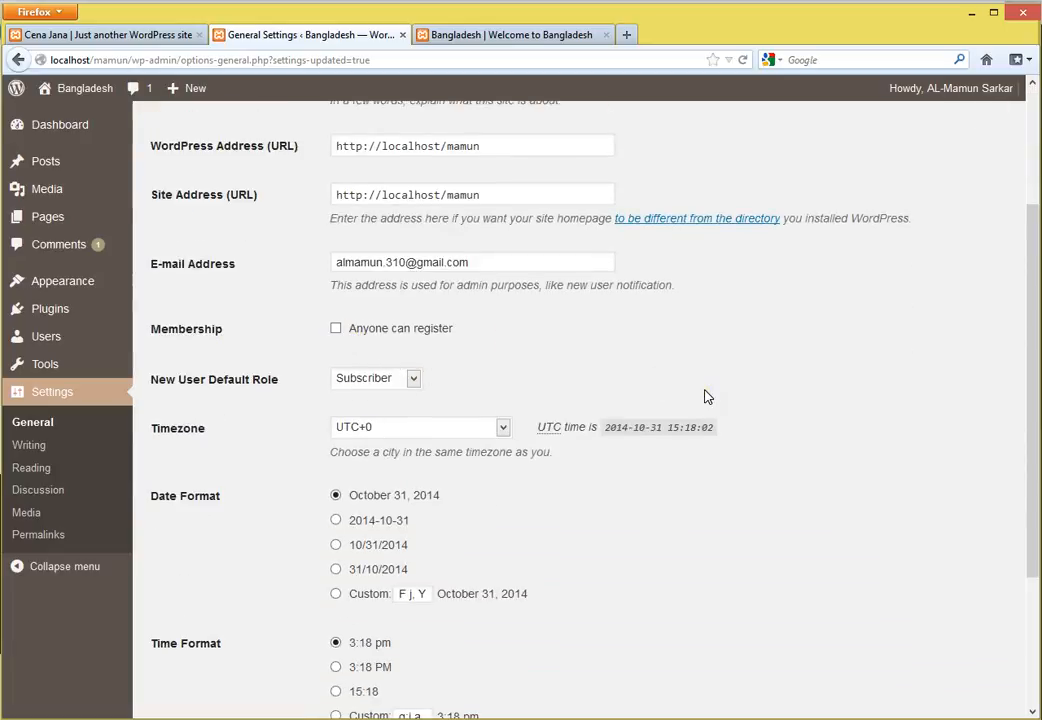
click(391, 378)
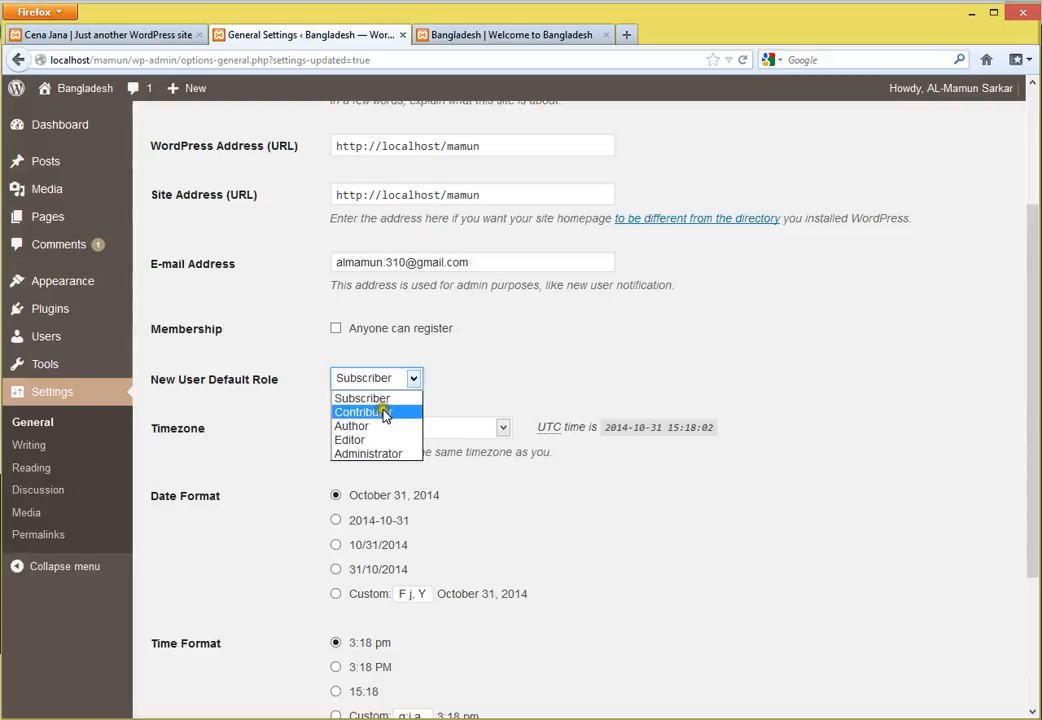
click(412, 412)
click(398, 378)
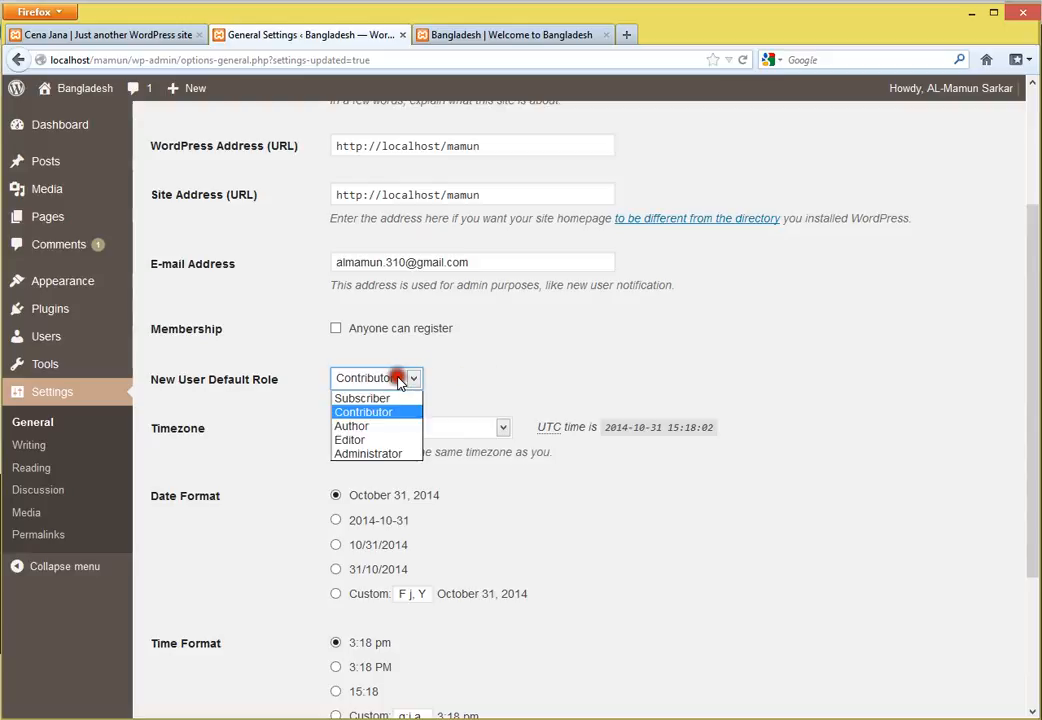
click(384, 428)
click(400, 379)
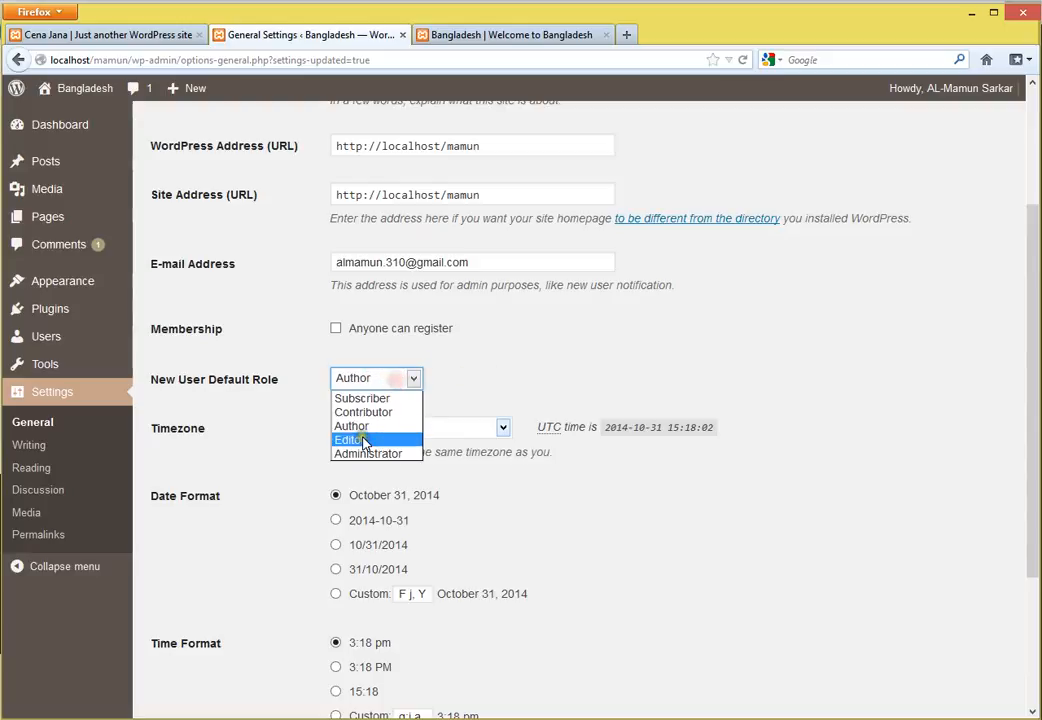
click(395, 440)
click(403, 378)
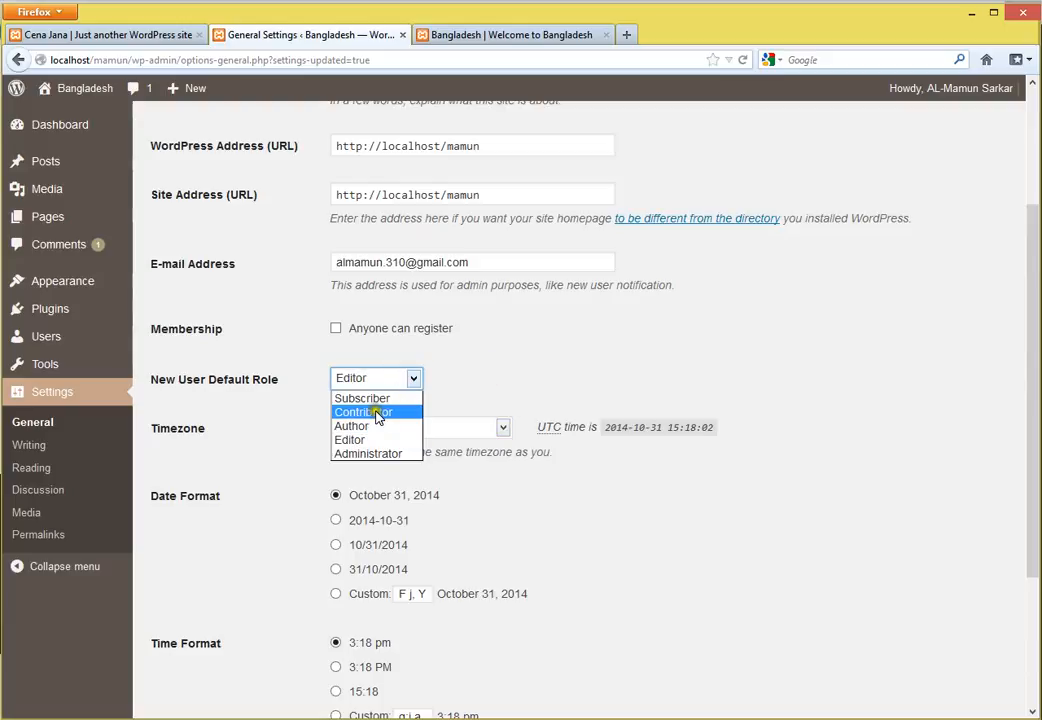
click(386, 398)
Step: Look over the posts on the site's front page and return to the General Settings page
click(548, 38)
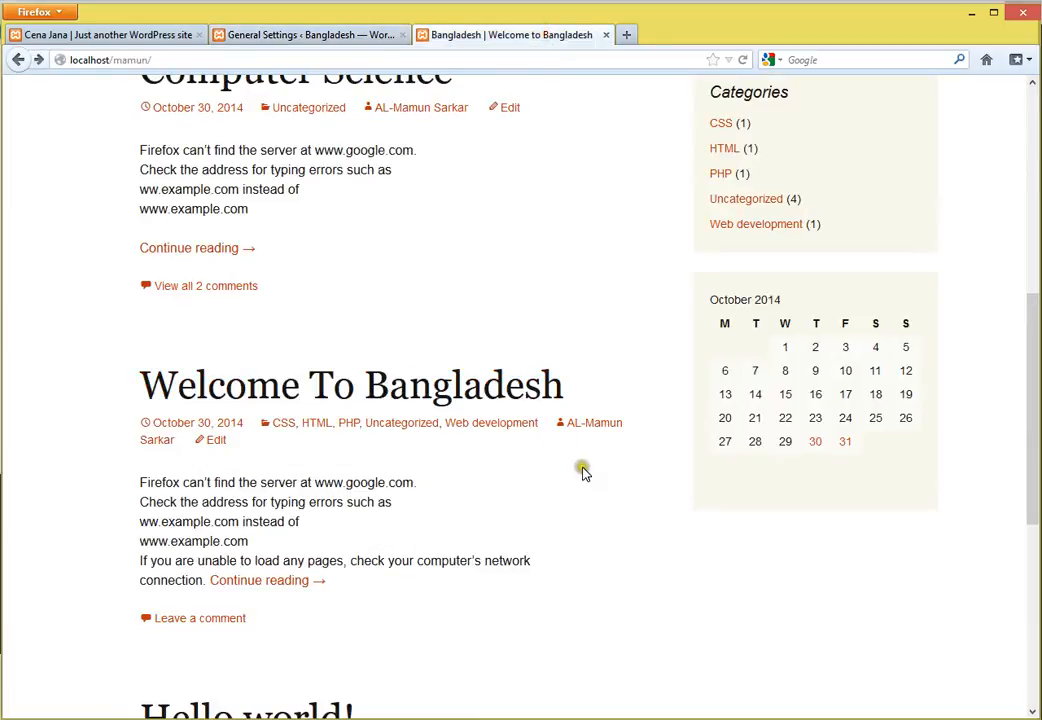
scroll(585, 474, up, 5)
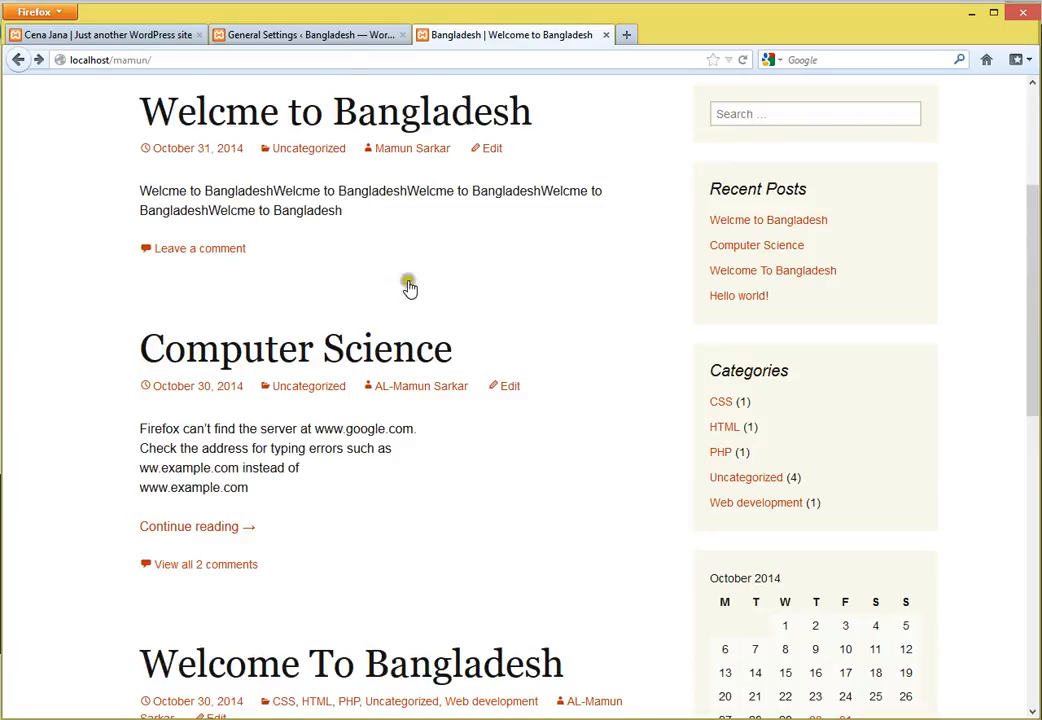
click(335, 37)
Step: Set the New User Default Role to Contributor
click(433, 429)
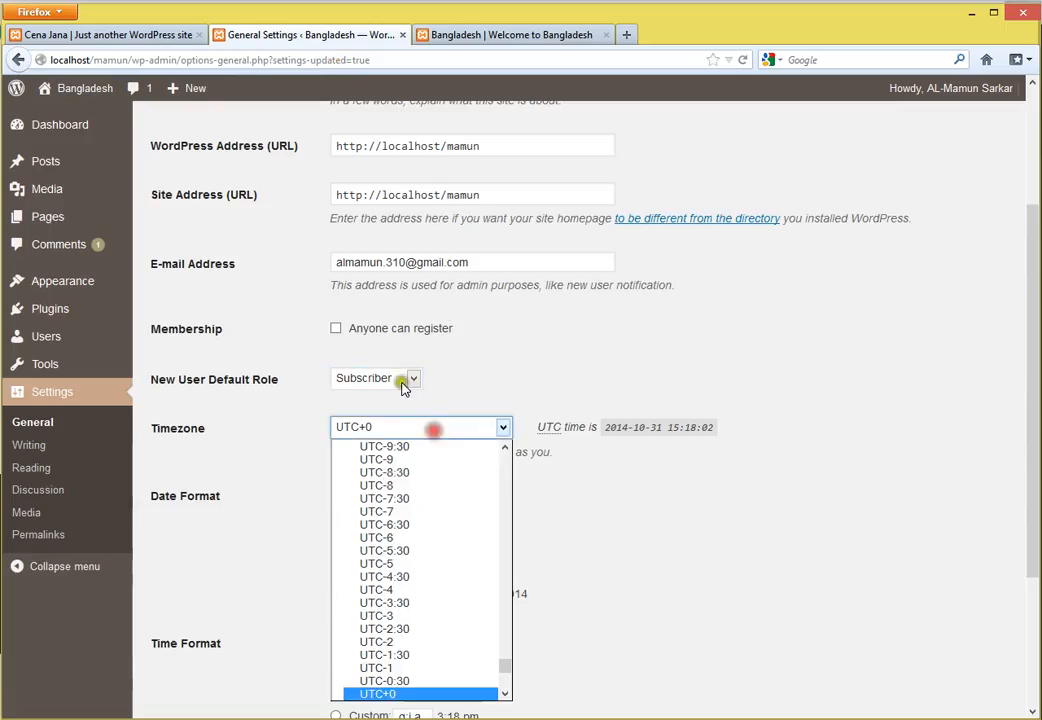
click(403, 384)
click(408, 413)
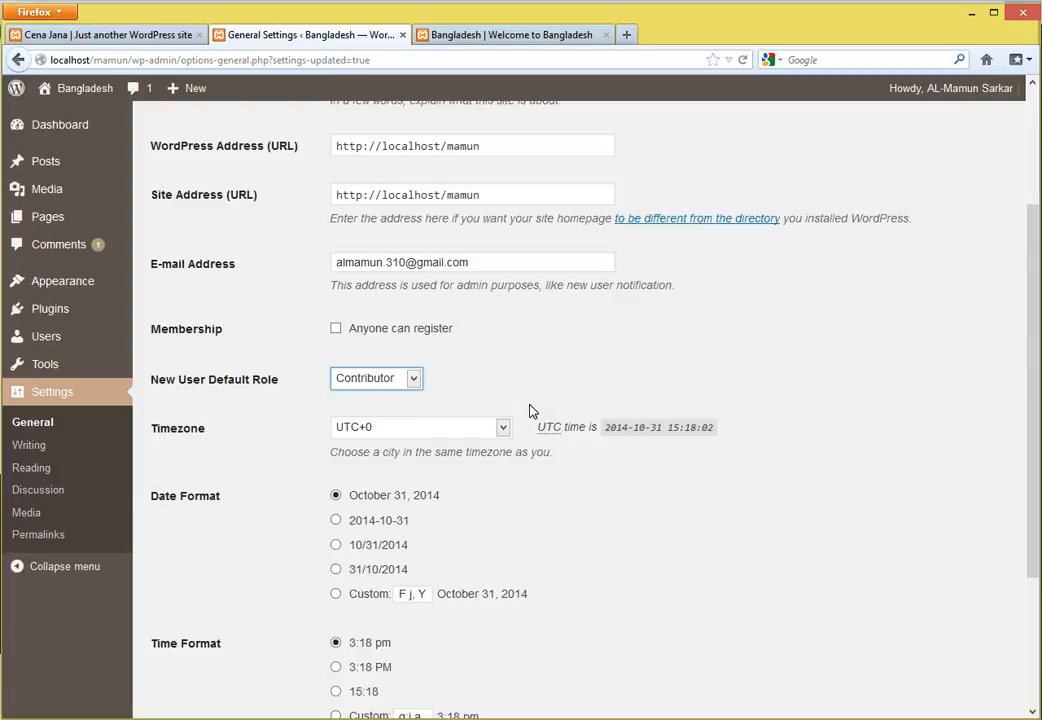
Step: Set the site's Timezone to UTC+6
drag(154, 430, 233, 445)
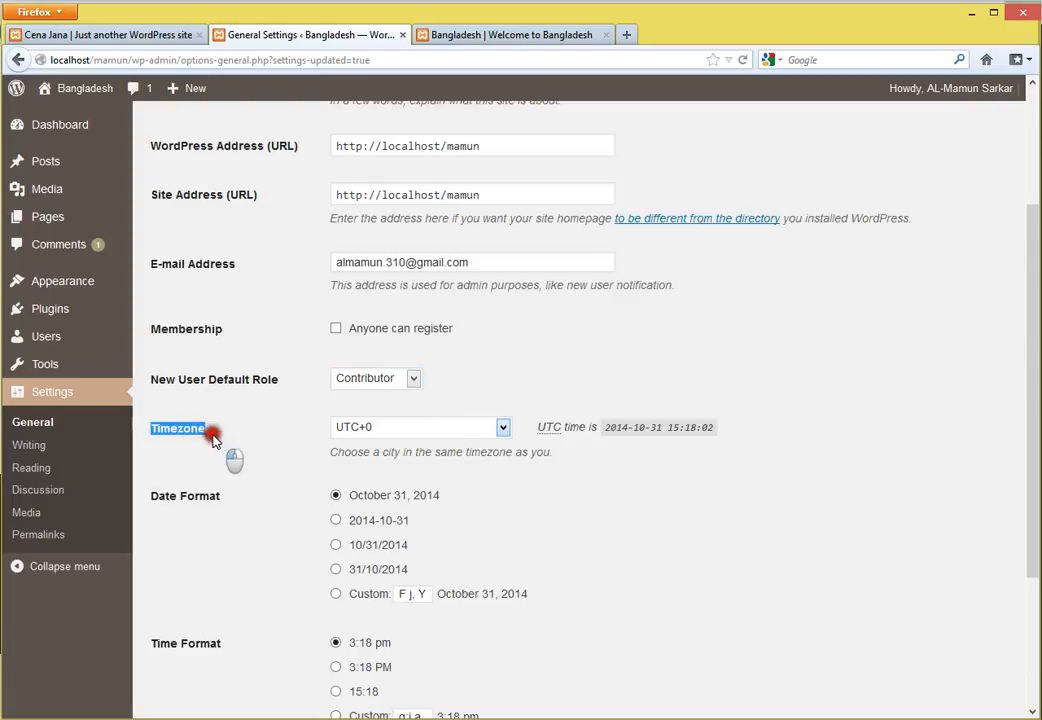
click(298, 452)
click(490, 430)
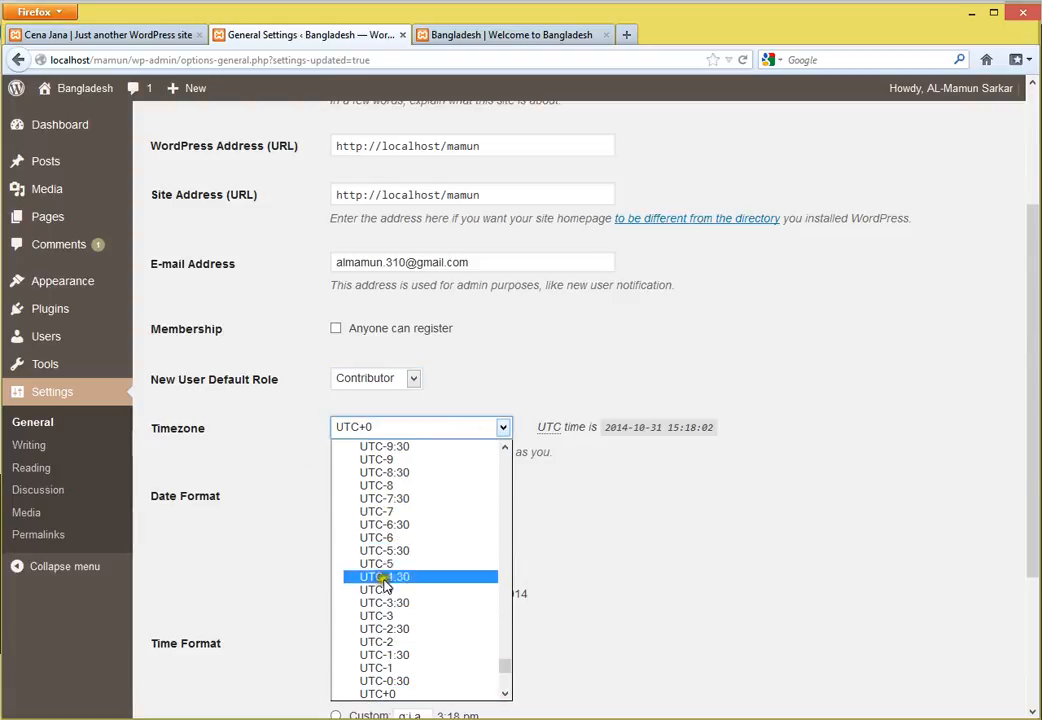
scroll(400, 575, up, 7)
scroll(400, 570, up, 5)
scroll(433, 660, down, 20)
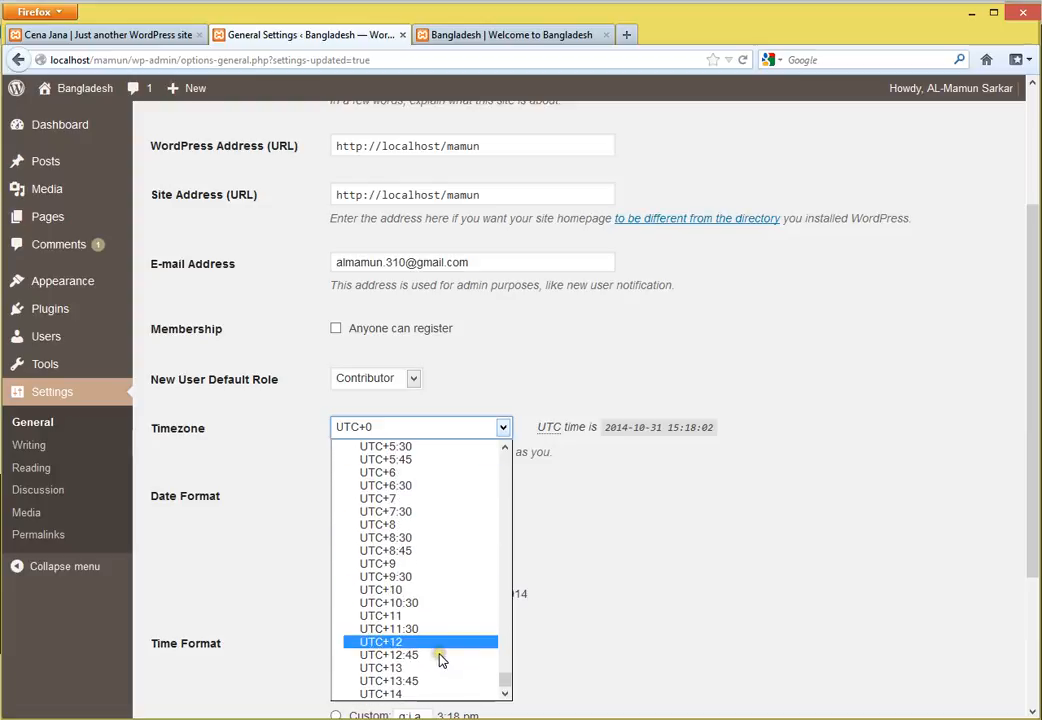
click(389, 472)
click(611, 517)
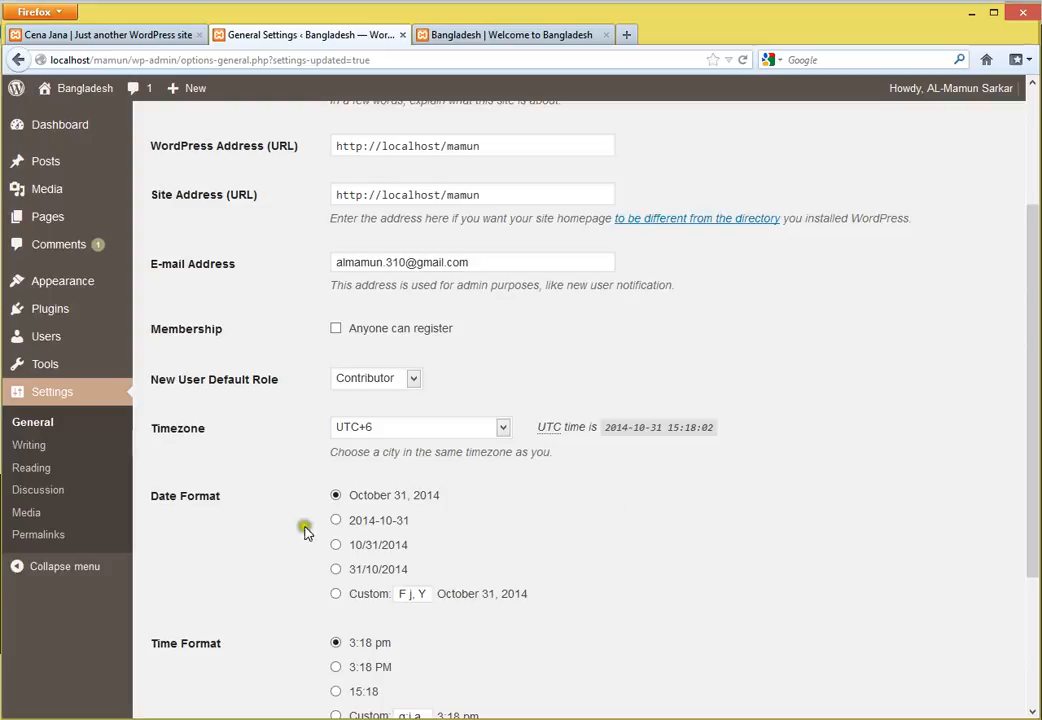
Step: Check how the post dates are written on the front page and return to the General Settings page
click(470, 36)
scroll(605, 619, up, 3)
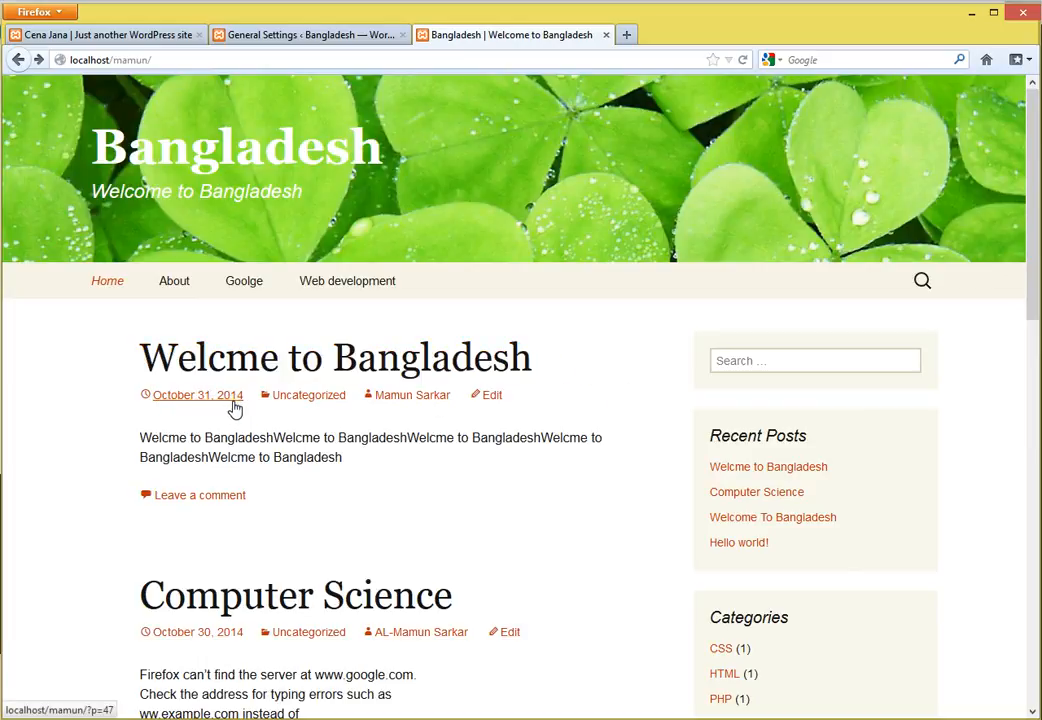
click(326, 33)
Step: Set the Date Format to the 2014-10-31 style and save the general settings
click(337, 521)
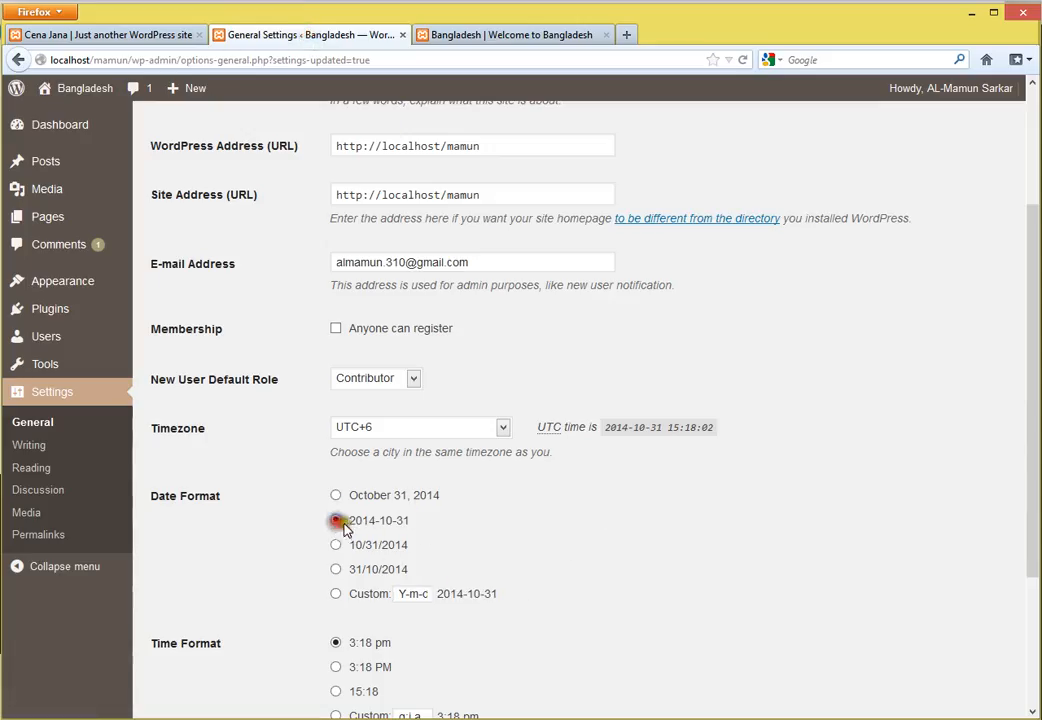
scroll(698, 551, down, 4)
click(193, 634)
Step: Reload the front page to check the format of the post dates, and return to the date and time options in General Settings
click(516, 33)
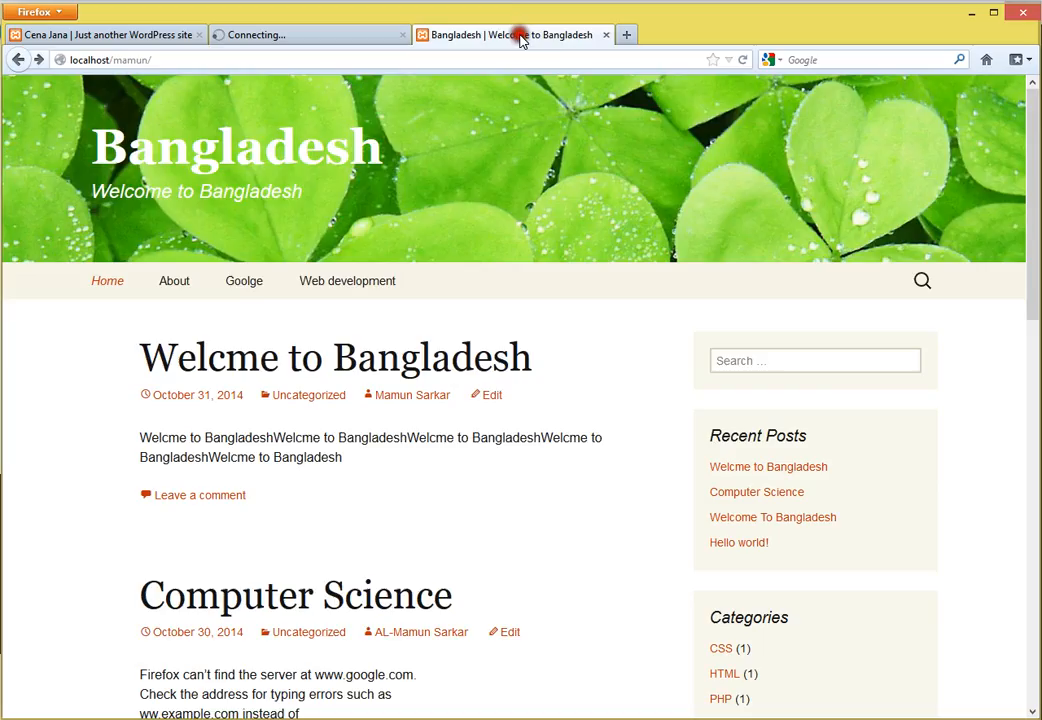
click(742, 61)
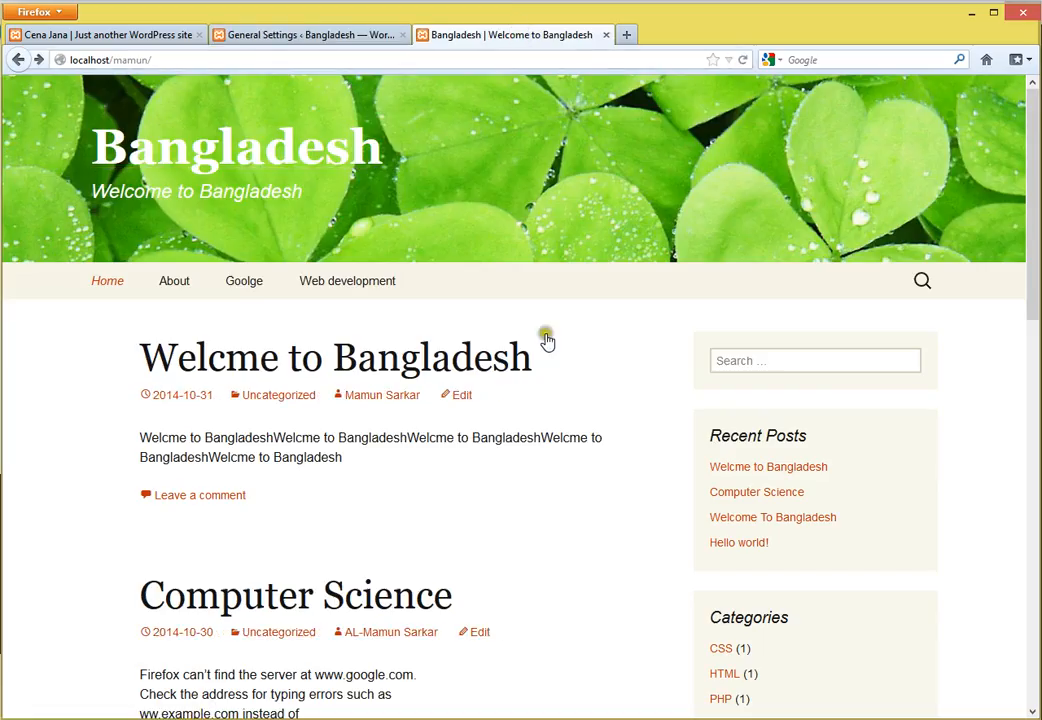
click(285, 34)
scroll(440, 400, down, 3)
scroll(469, 510, down, 3)
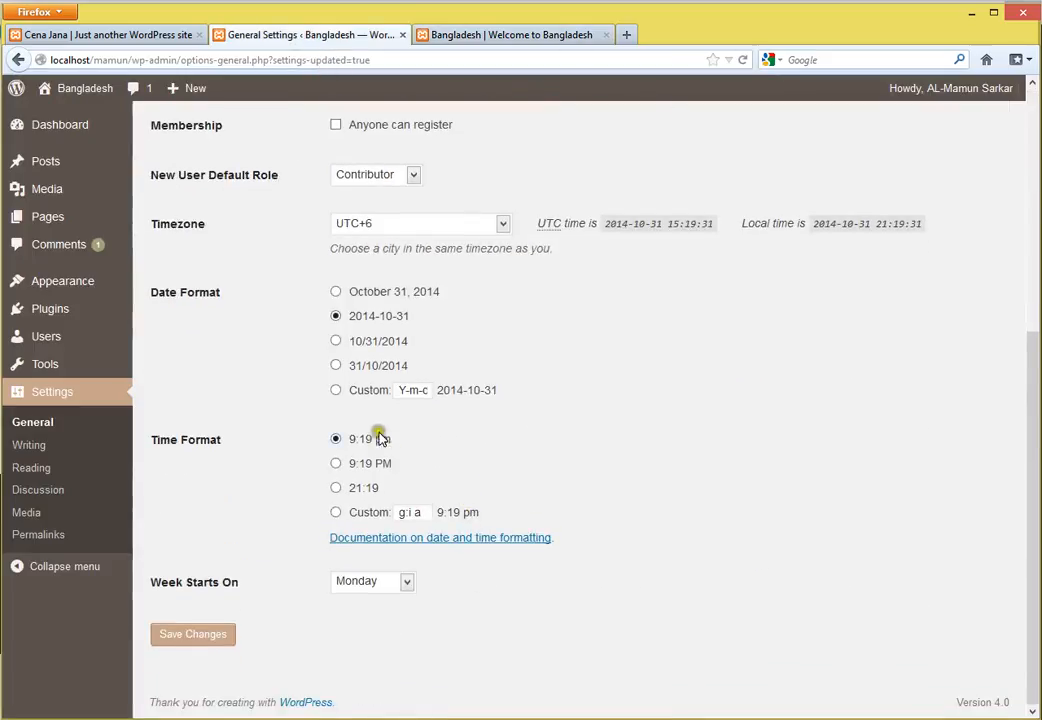
Step: Set the Date Format to the 31/10/2014 style, save the general settings and check the post dates on the reloaded front page
click(336, 365)
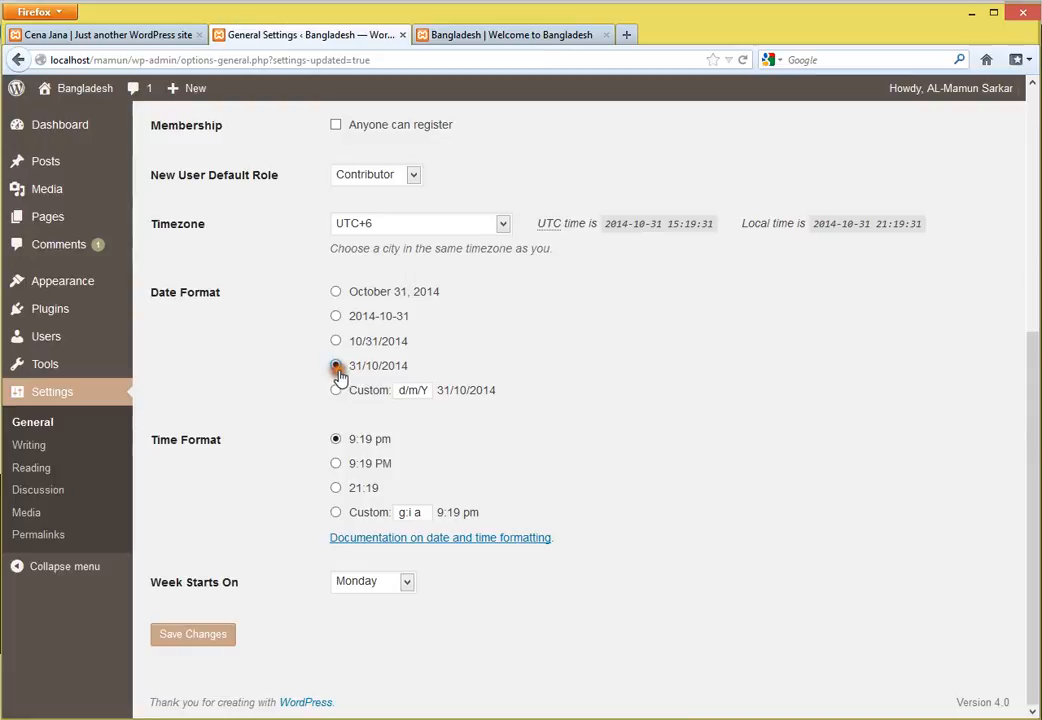
click(196, 638)
click(487, 30)
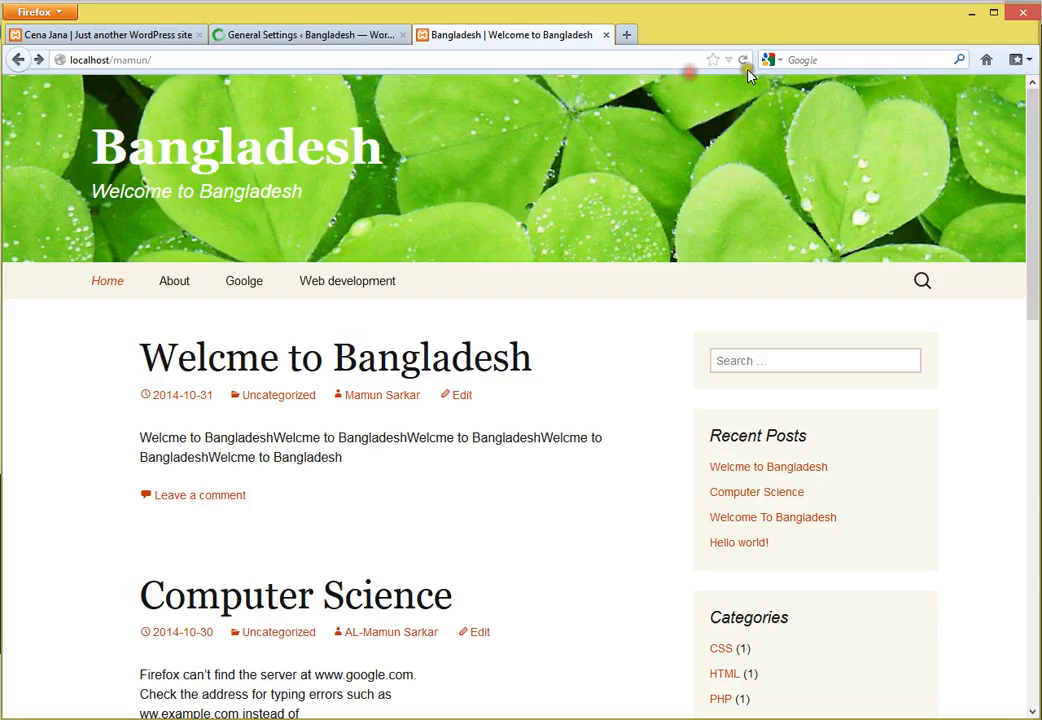
click(744, 61)
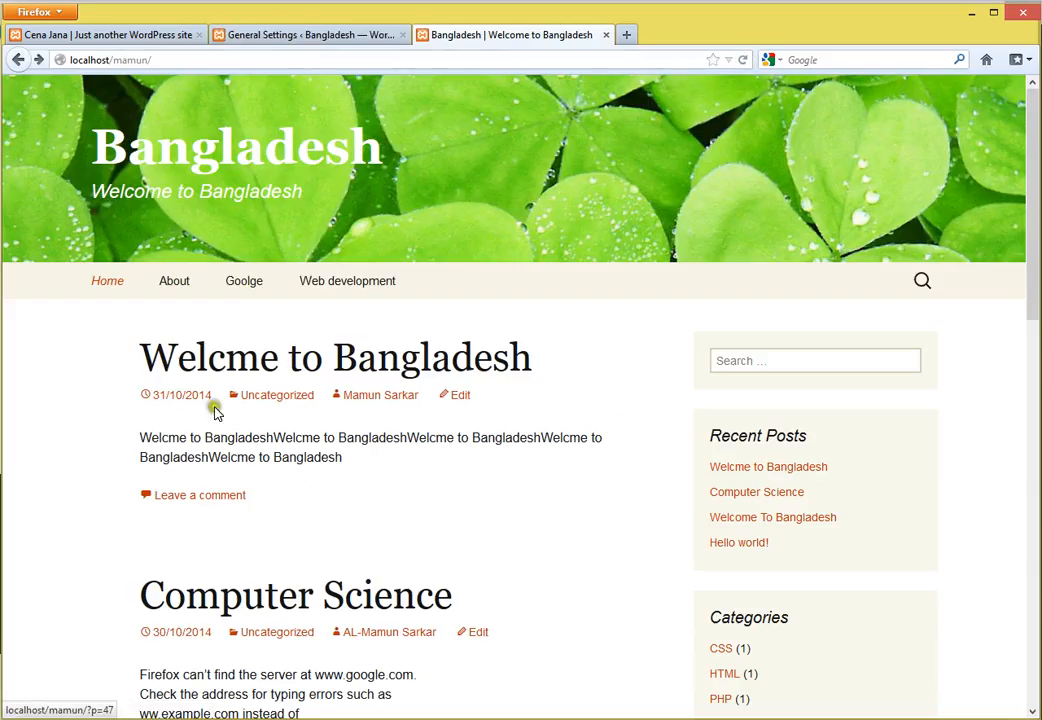
click(284, 34)
scroll(409, 602, down, 5)
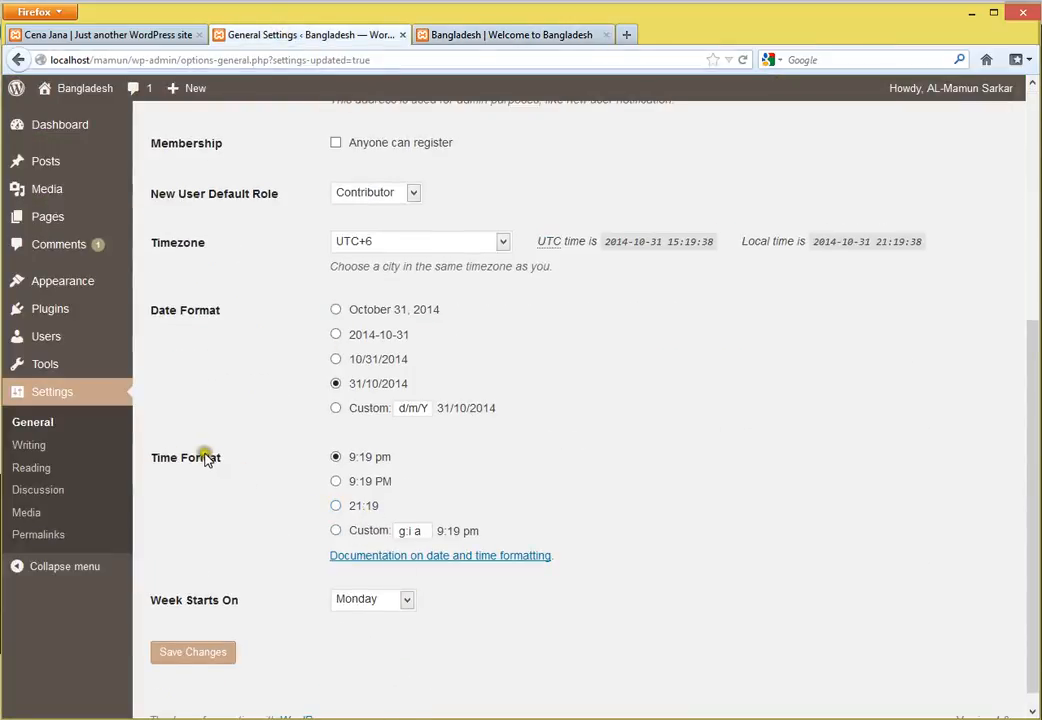
Step: Open the "Welcme to Bangladesh" post from the front page to examine its date details, and return to General Settings
click(437, 36)
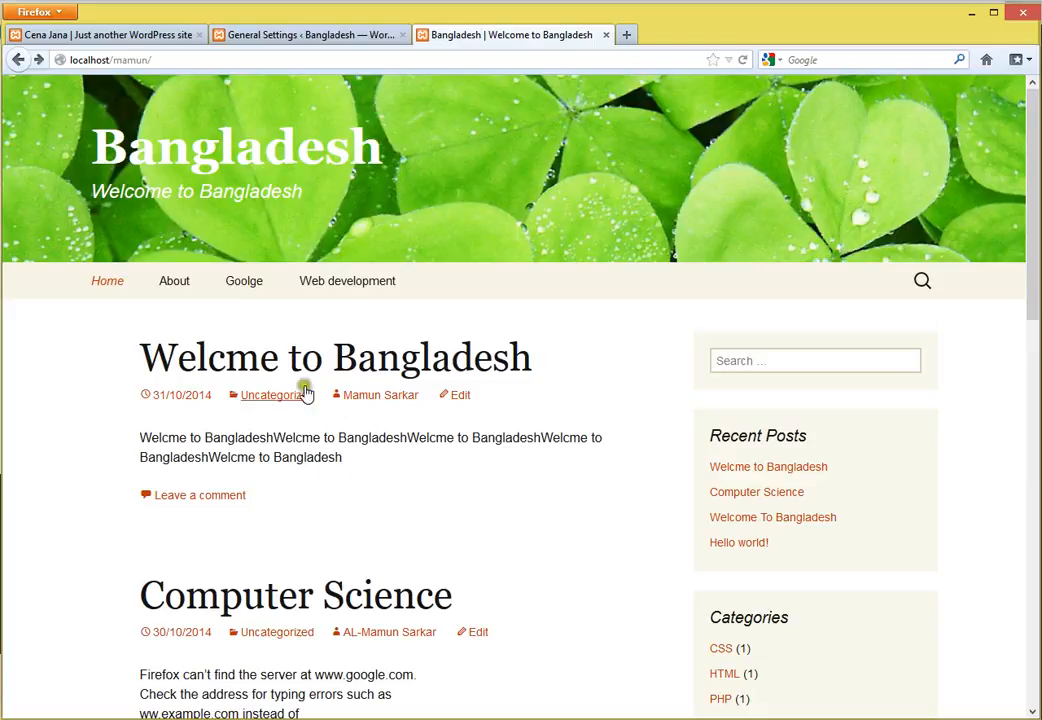
click(362, 370)
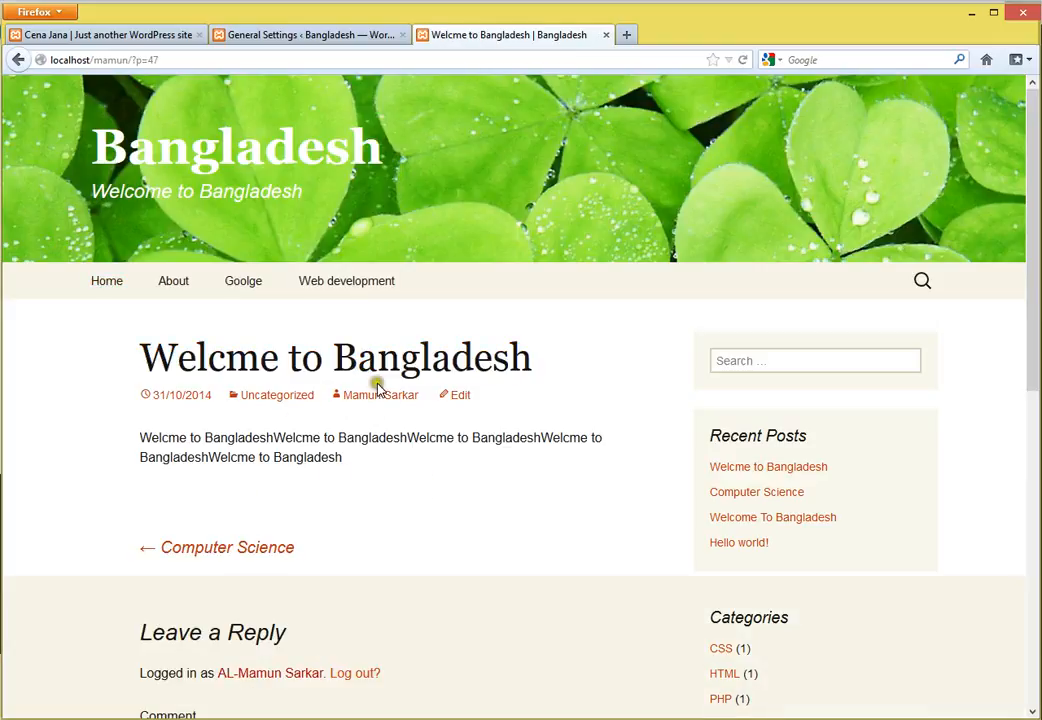
scroll(358, 486, down, 3)
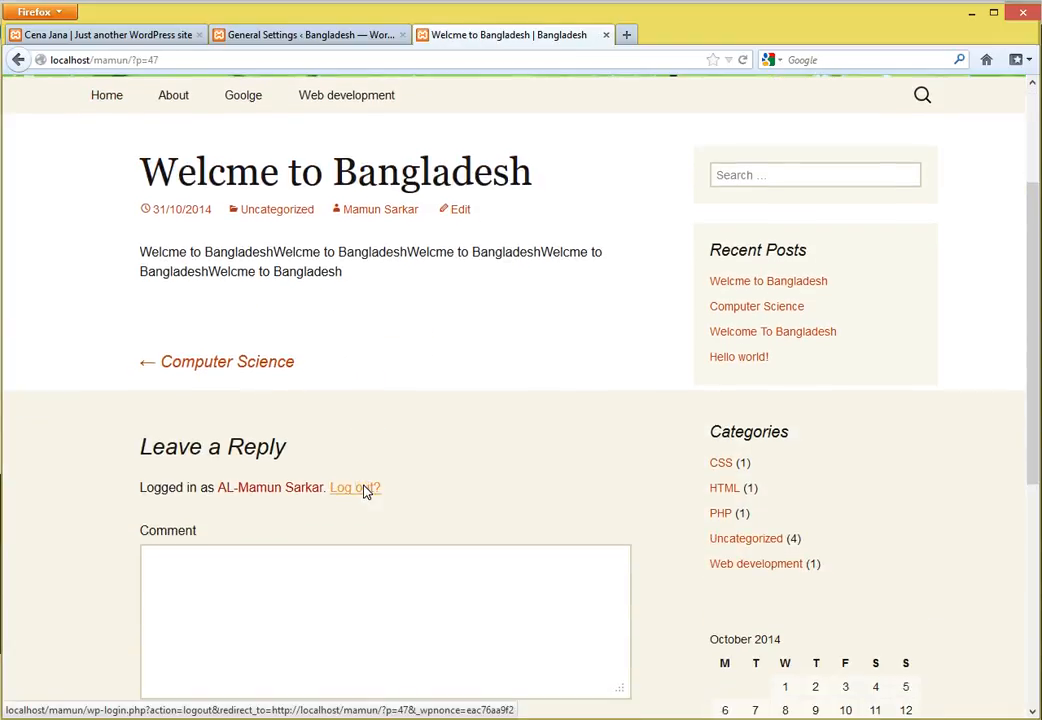
scroll(516, 449, up, 3)
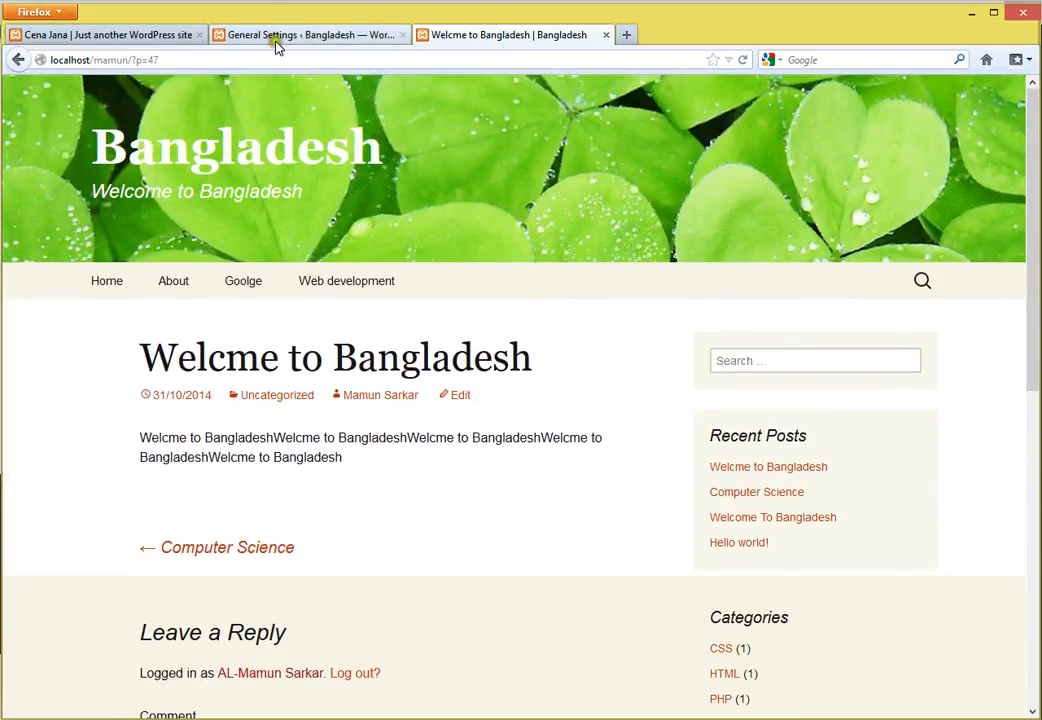
click(278, 36)
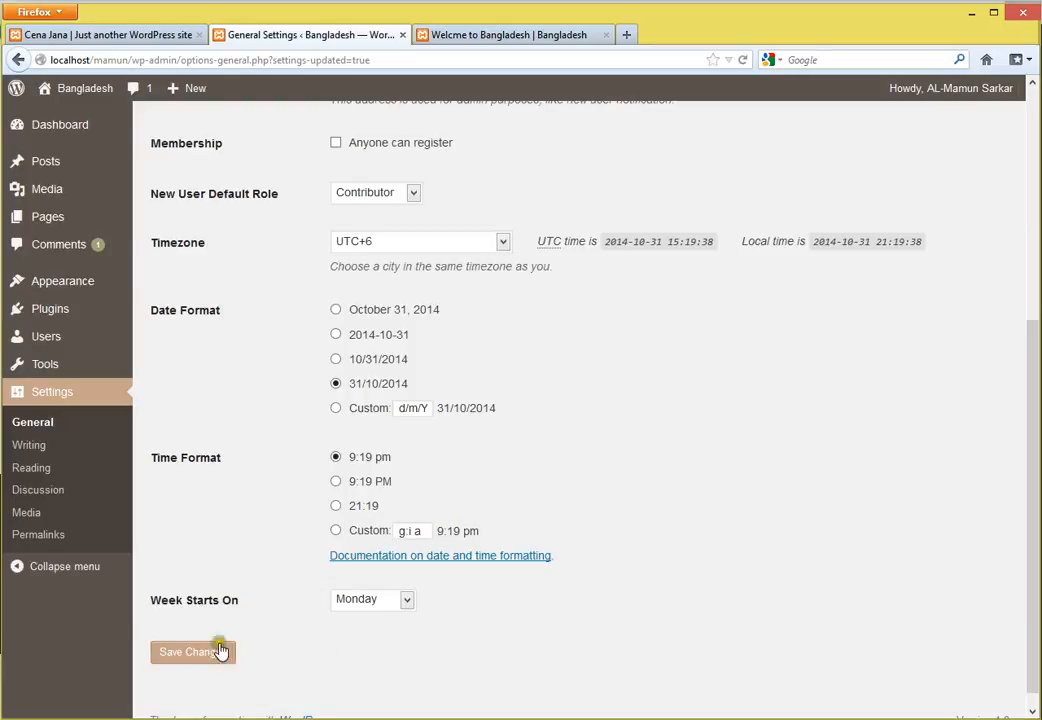
Step: Set Week Starts On to Saturday and save the general settings
mouse_move(150, 608)
mouse_down()
mouse_move(233, 605)
mouse_move(157, 604)
mouse_up()
click(267, 609)
click(142, 602)
click(256, 615)
click(384, 599)
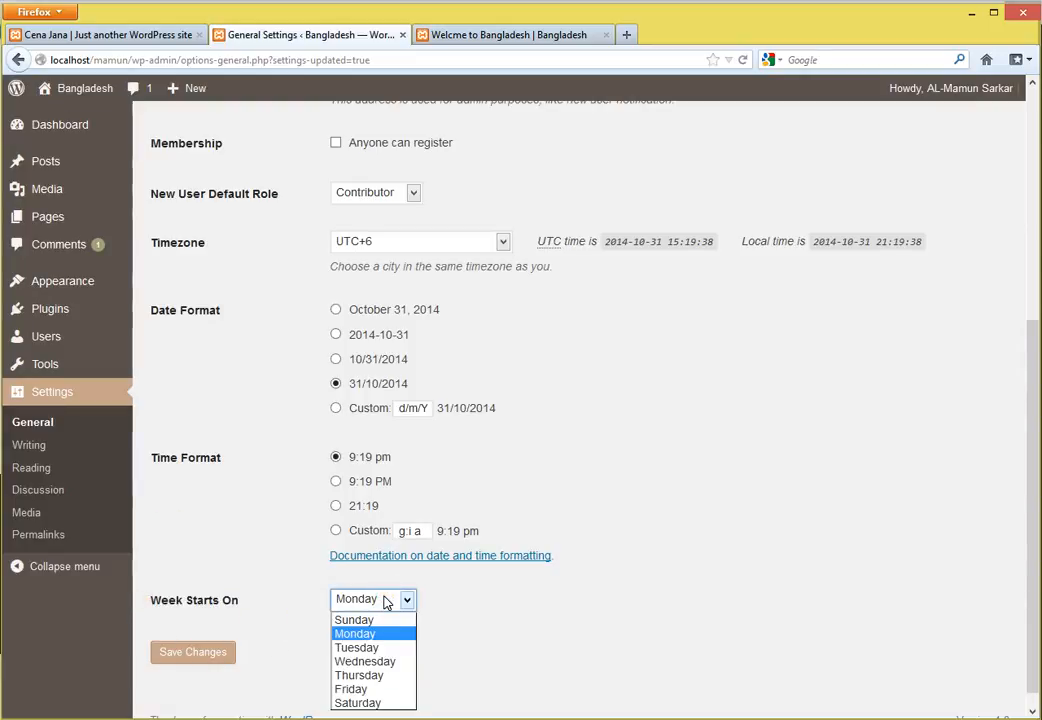
click(366, 632)
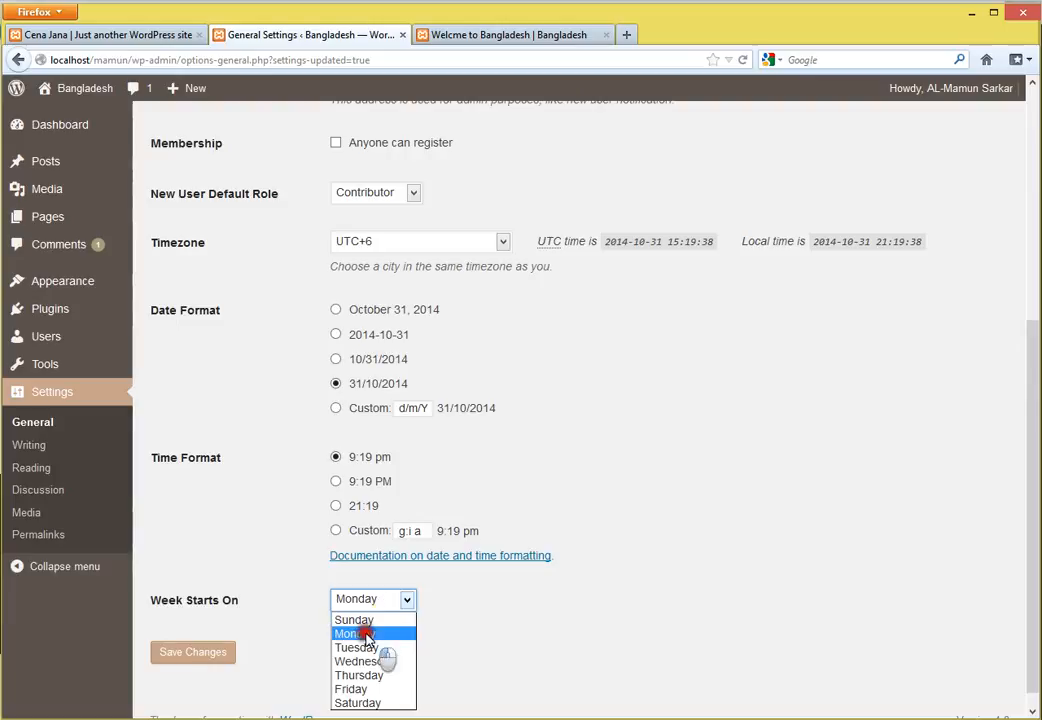
click(378, 599)
click(357, 702)
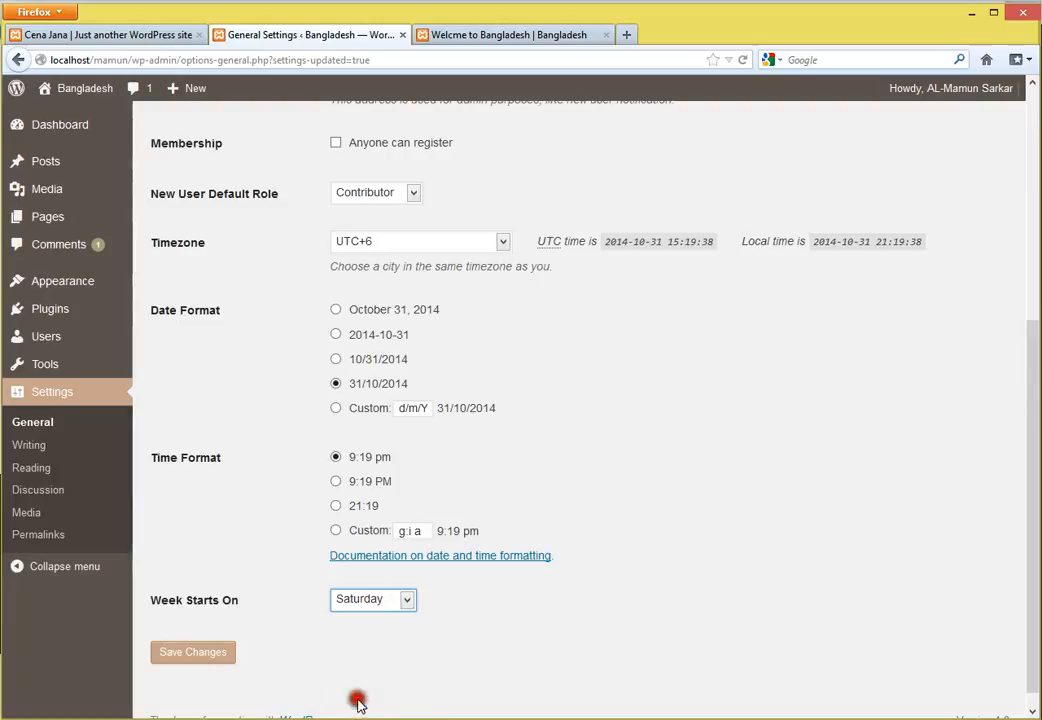
click(183, 662)
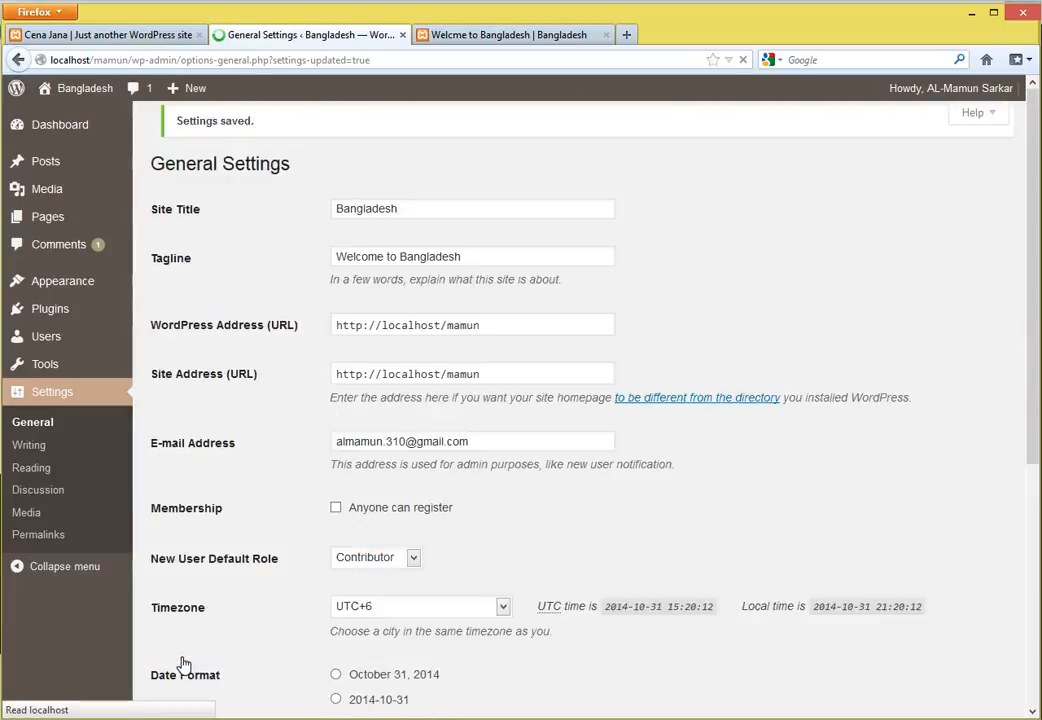
Step: Reload the open "Welcme to Bangladesh" post page and return to the date, time and week options in General Settings
click(503, 32)
click(742, 60)
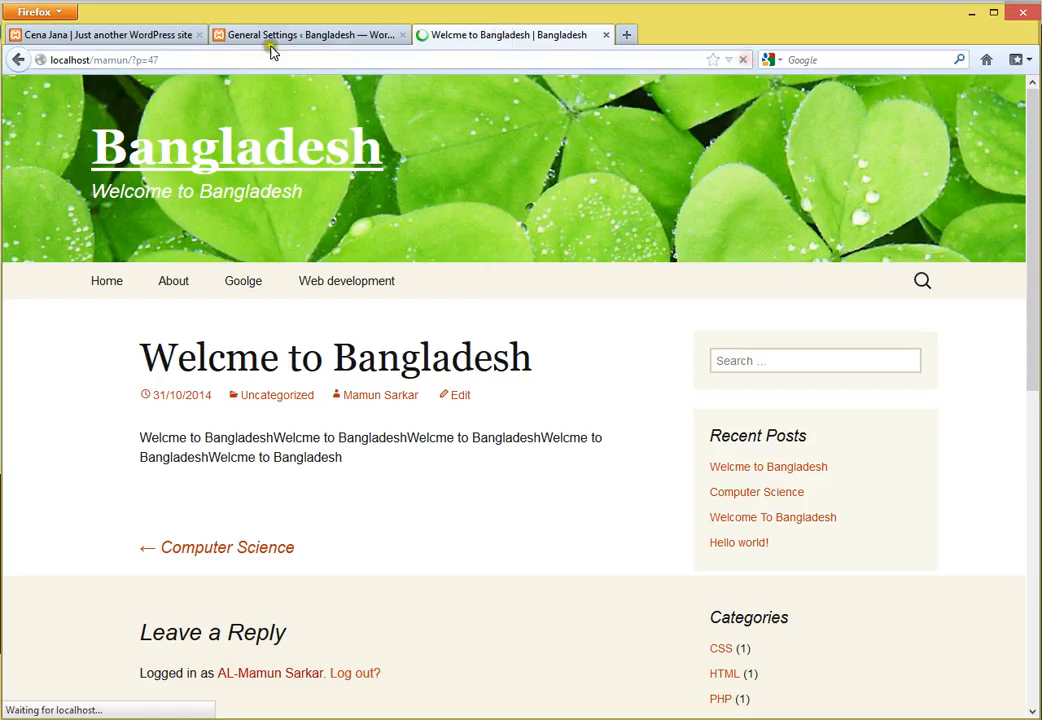
click(274, 35)
scroll(456, 379, down, 5)
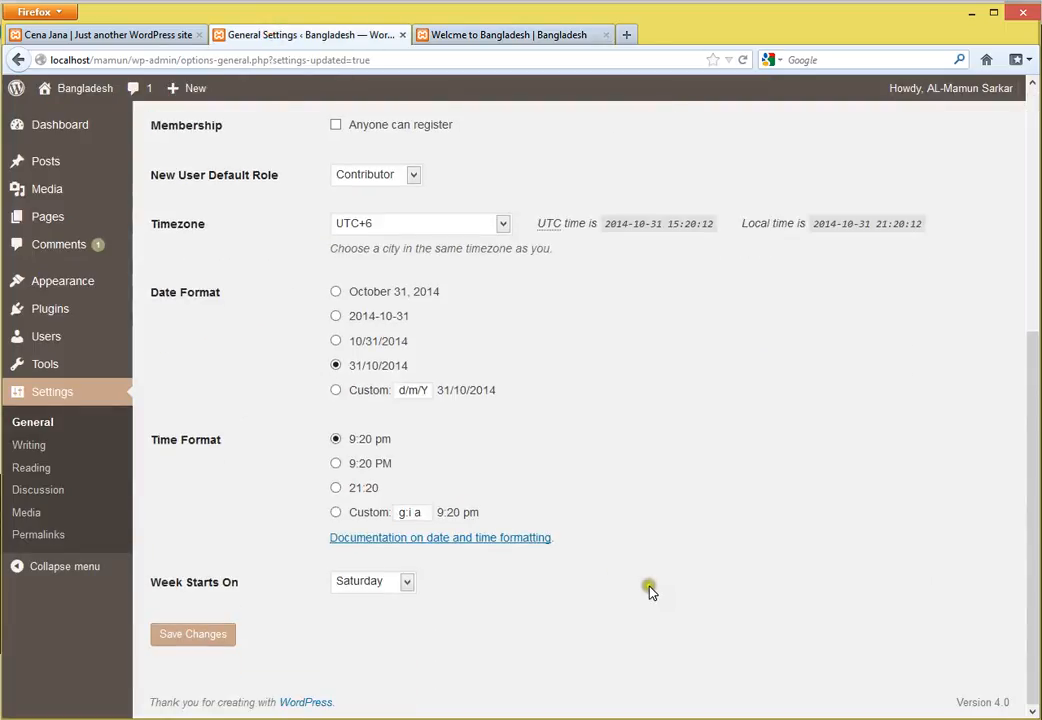
Step: Review the general settings from the Site Title down to Week Starts On and save them again
scroll(650, 593, up, 5)
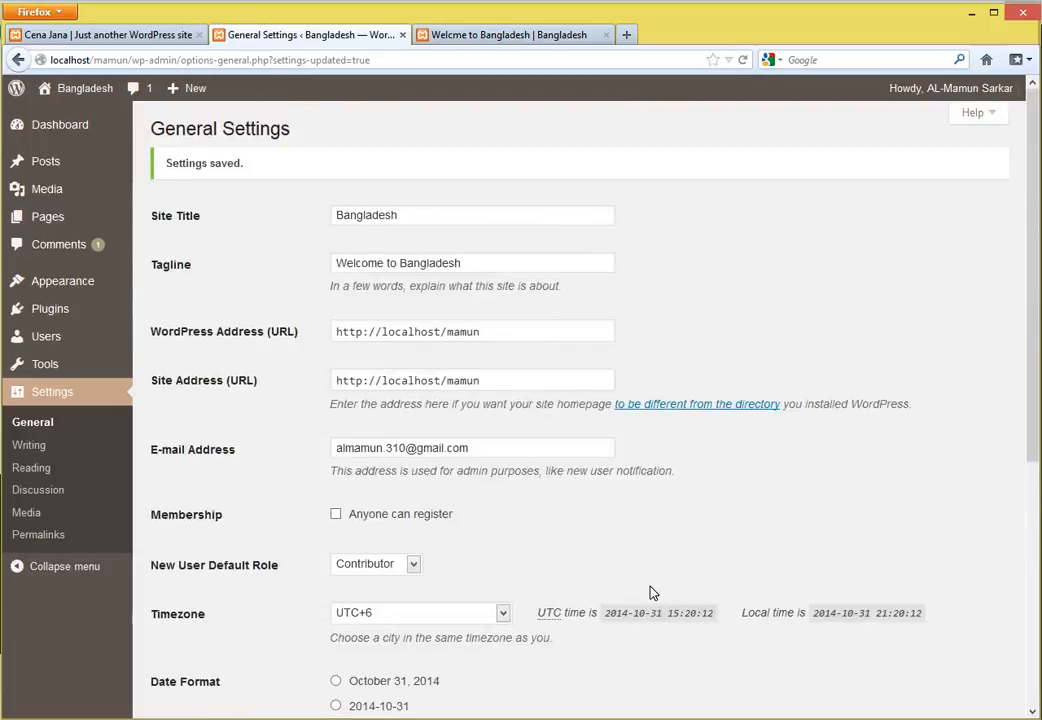
click(454, 221)
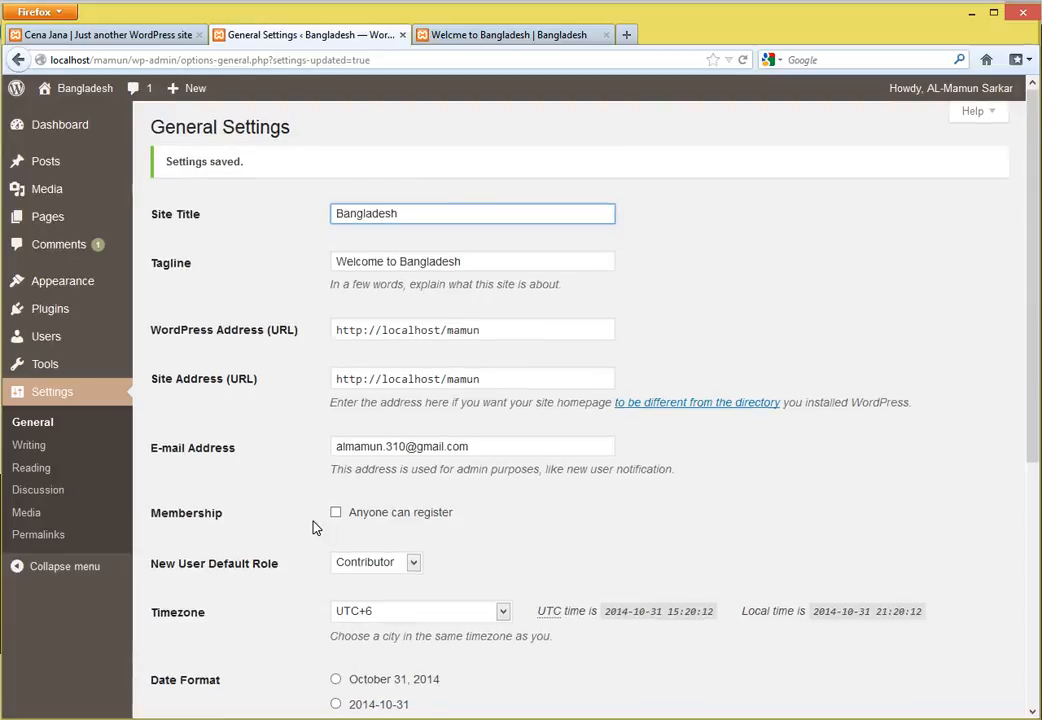
scroll(314, 528, down, 5)
click(181, 641)
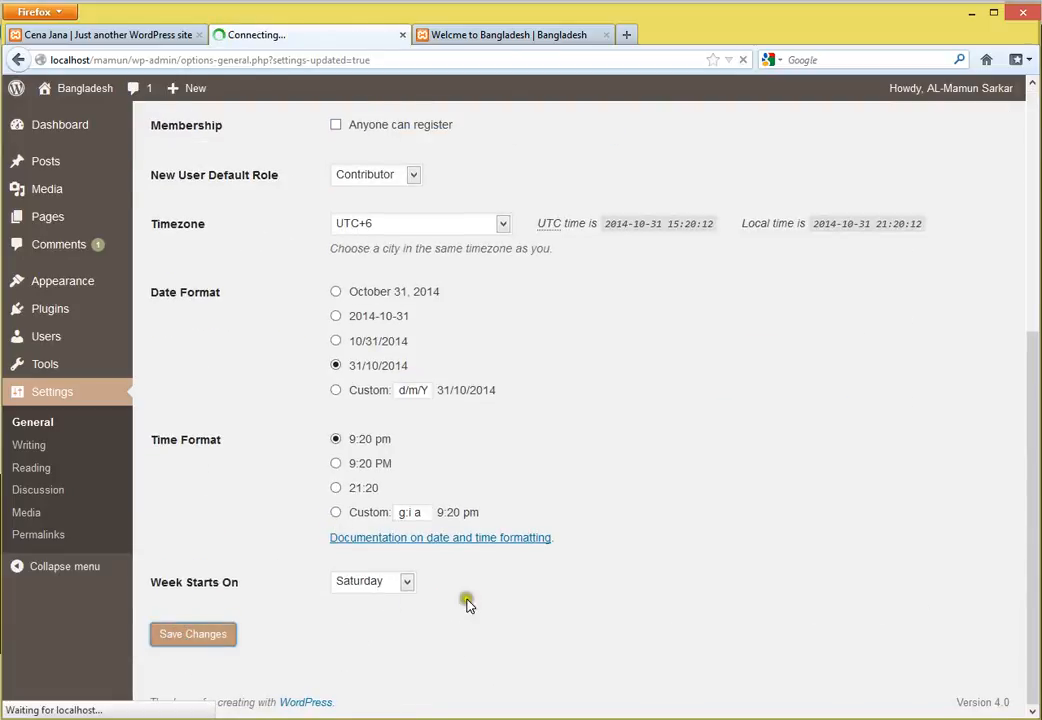